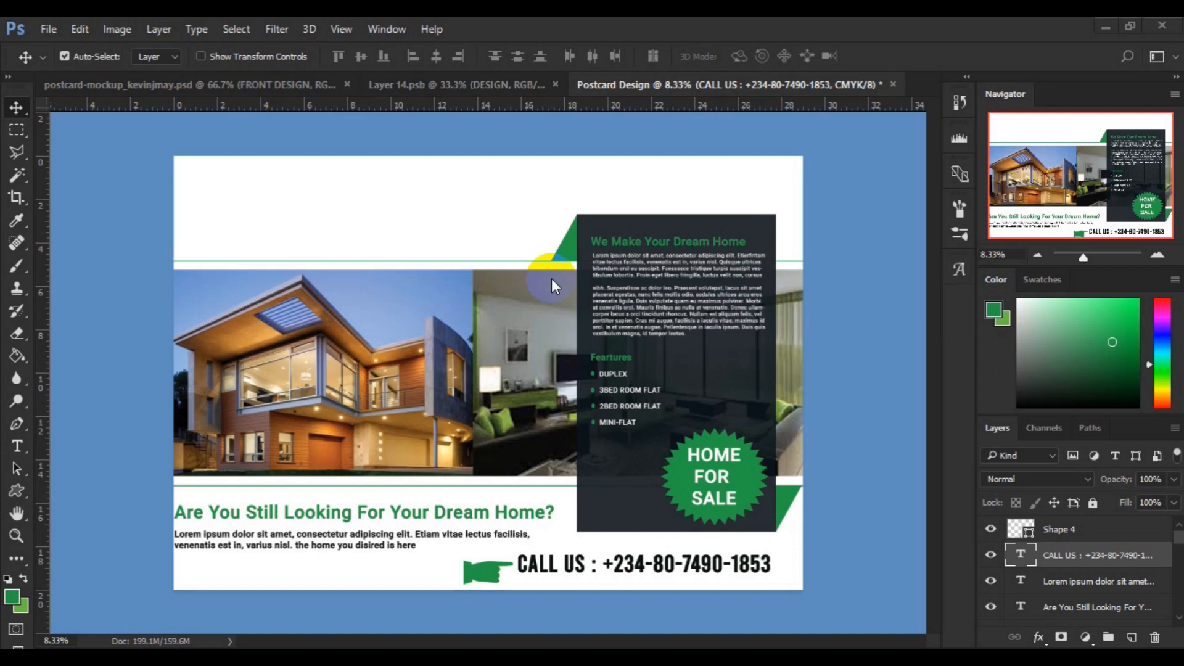
Add the two-line company heading "EXCEL GRAPHICS" / "AND MULTIMEDIA" in the white area above the house photo
{"action": "left_click", "coordinate": [307, 195]}
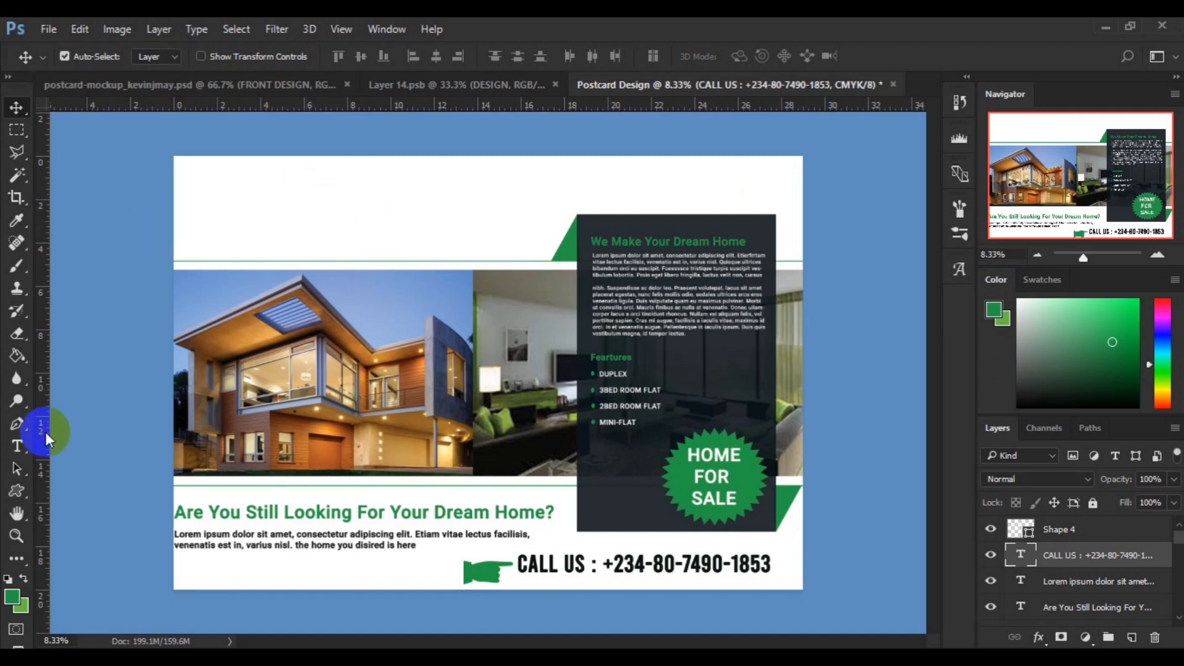
{"action": "left_click", "coordinate": [18, 449]}
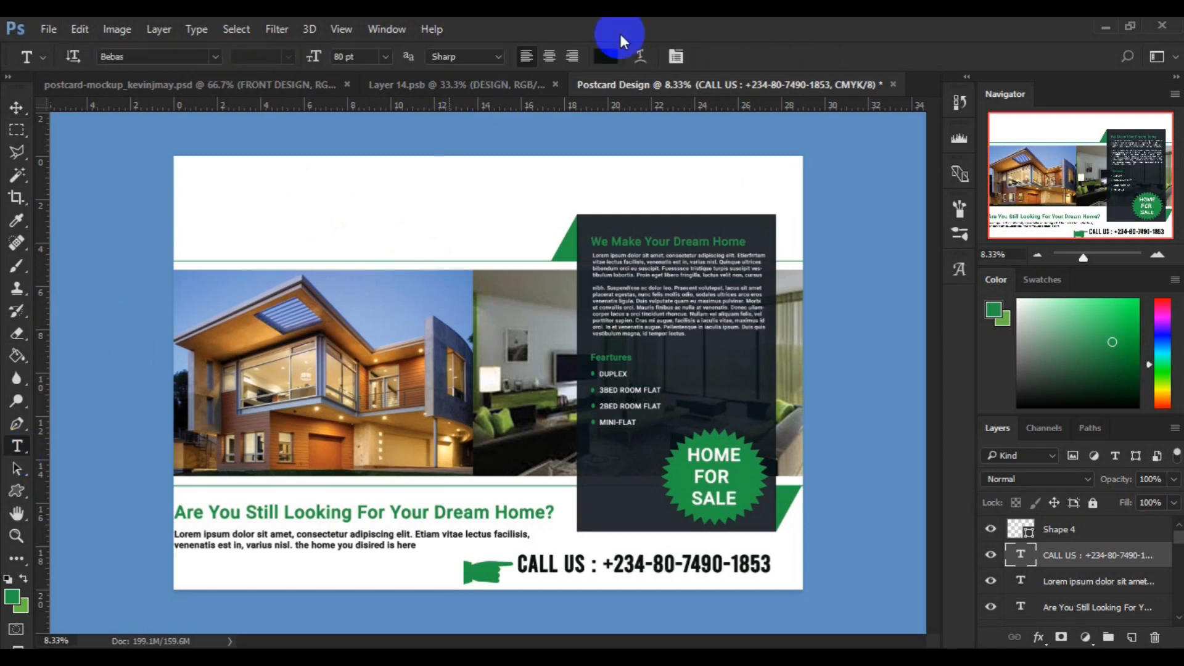
{"action": "left_click", "coordinate": [220, 197]}
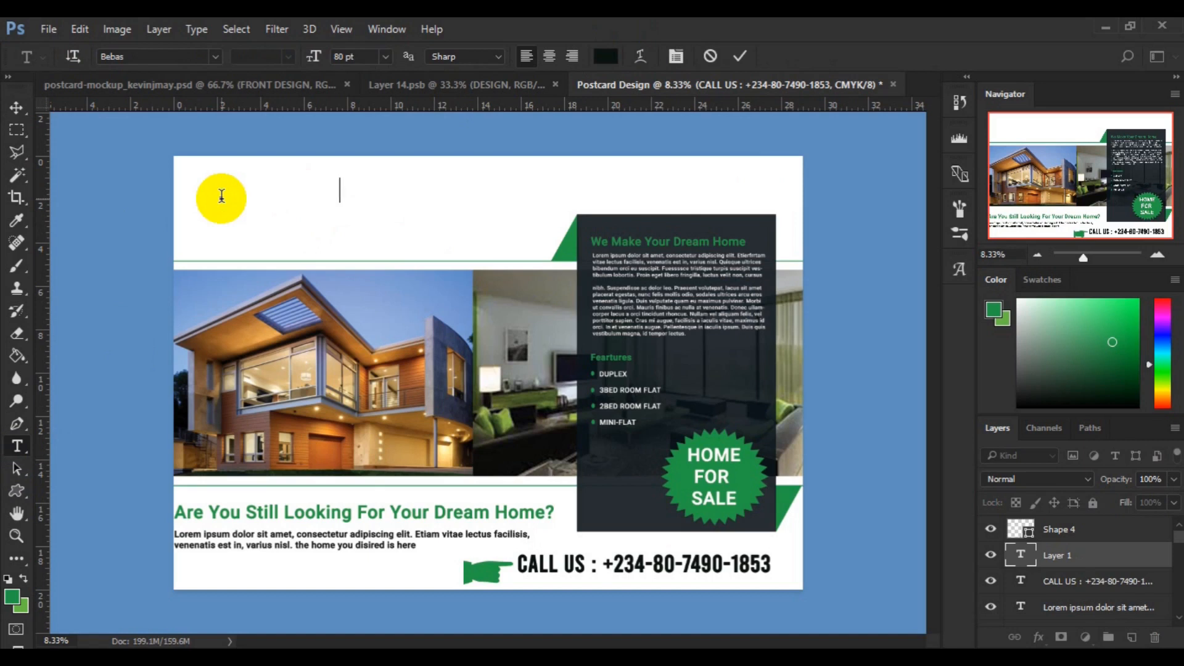
{"action": "key", "text": "Return"}
{"action": "type", "text": "LTIMEDIA"}
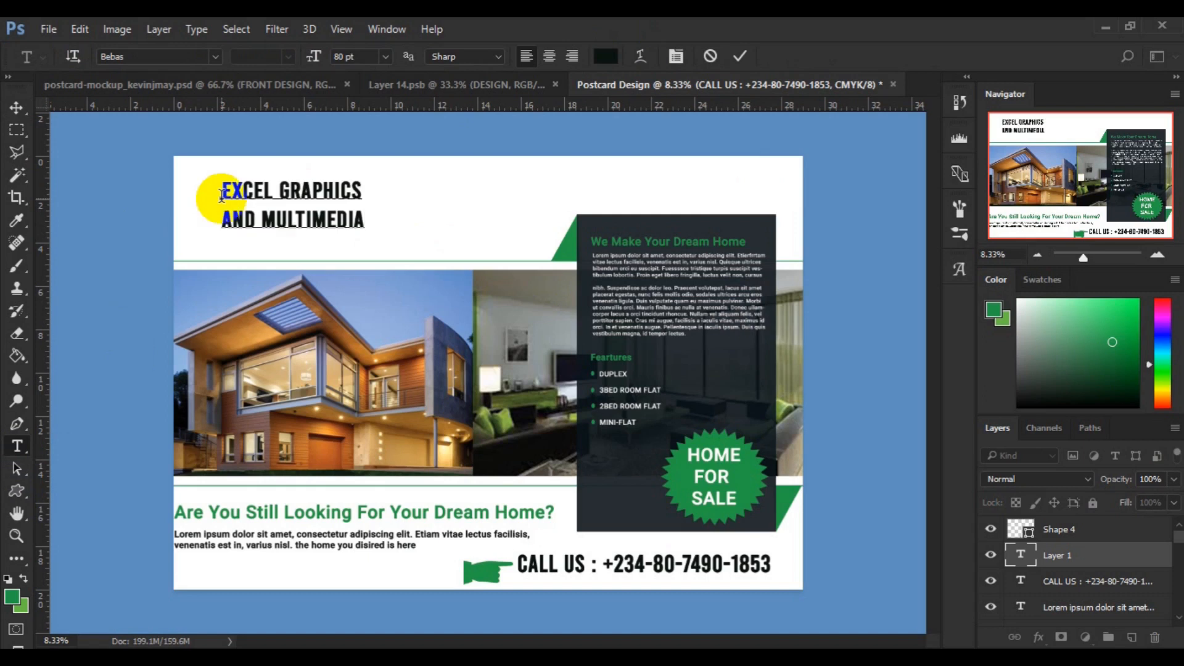
{"action": "key", "text": "ctrl+Return"}
Enlarge the whole EXCEL GRAPHICS AND MULTIMEDIA heading to 94 pt
{"action": "key", "text": "ctrl+a"}
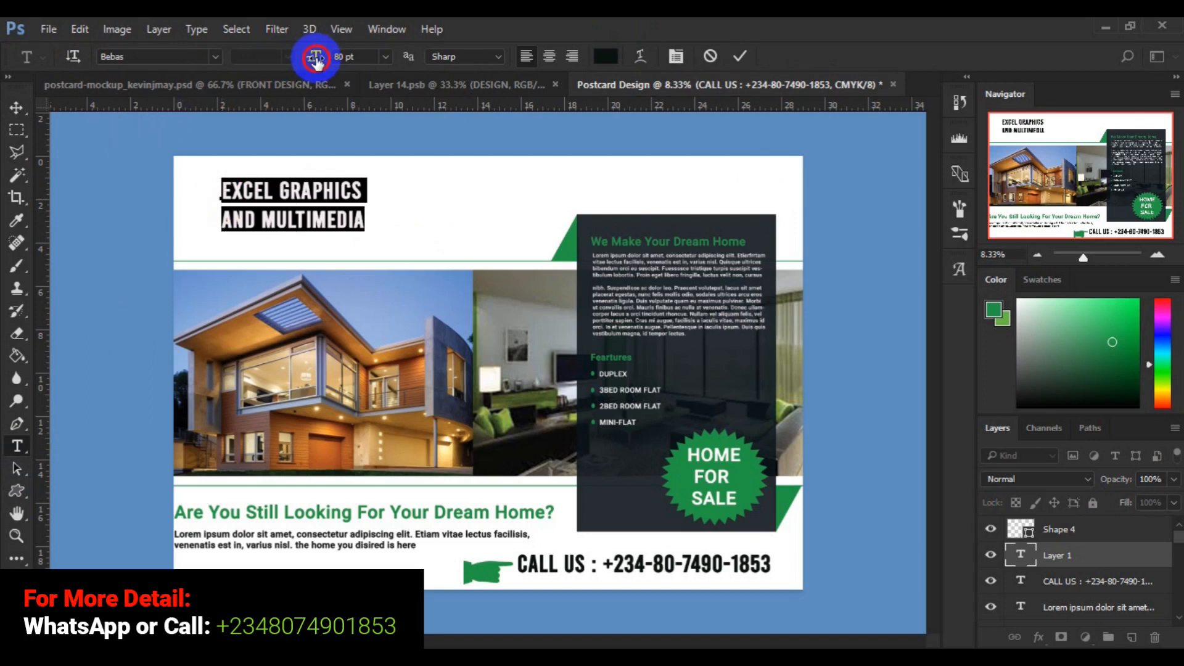
{"action": "left_click_drag", "start_coordinate": [316, 60], "coordinate": [331, 63]}
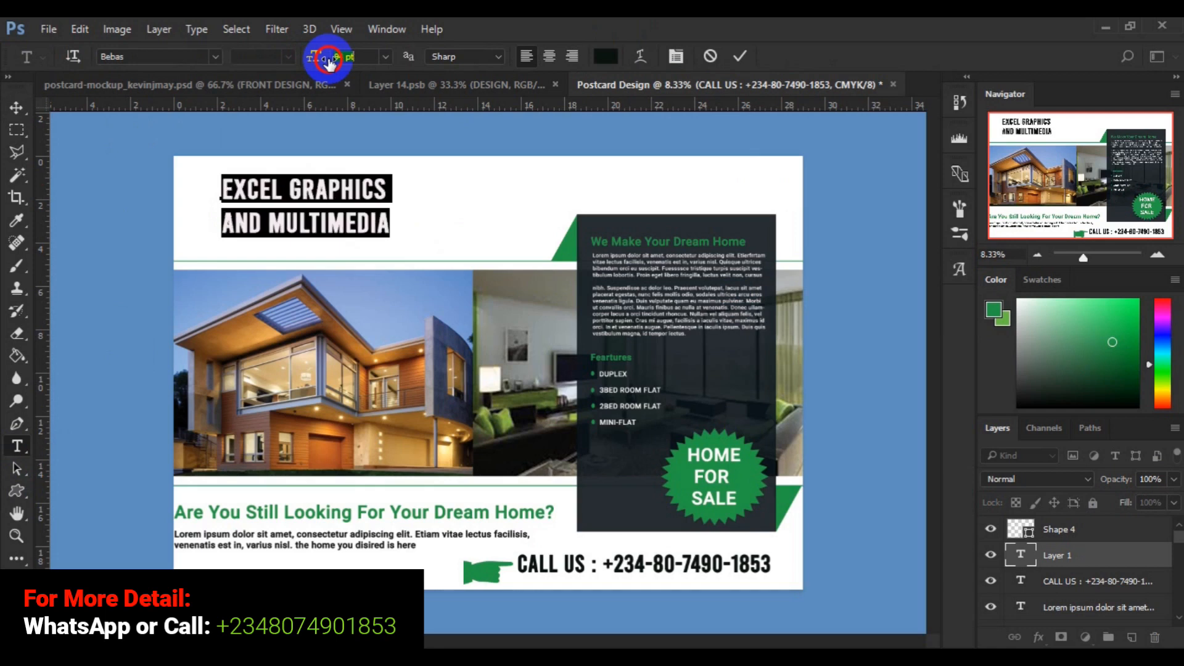
{"action": "left_click_drag", "start_coordinate": [330, 62], "coordinate": [330, 61]}
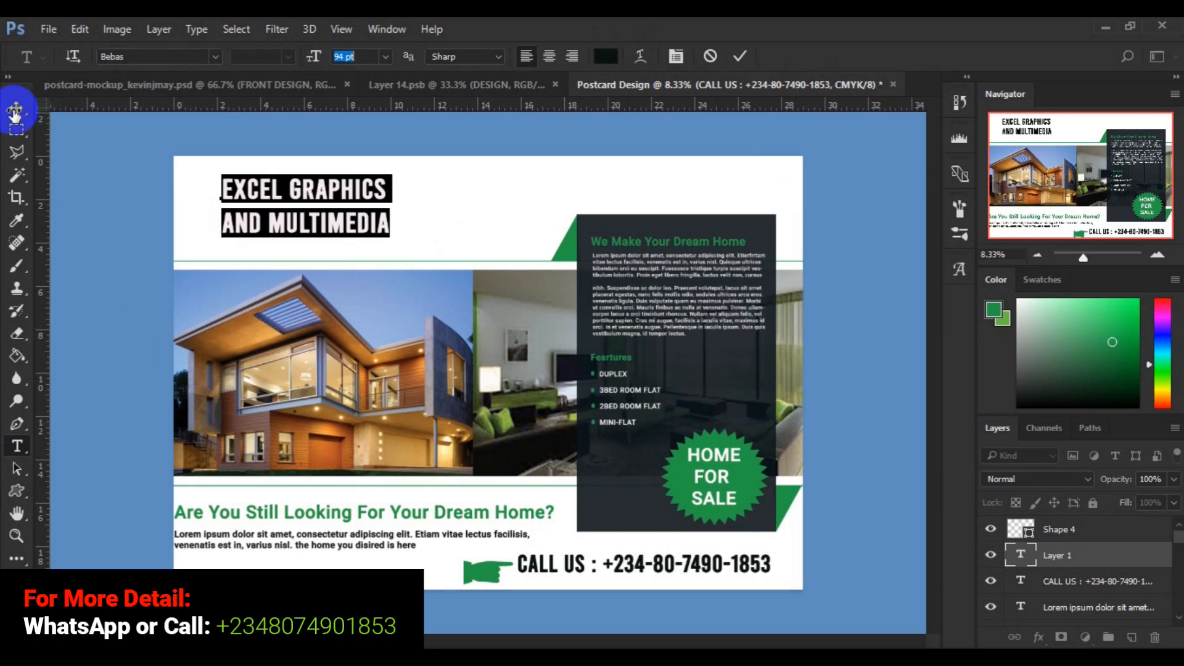
{"action": "left_click", "coordinate": [14, 111]}
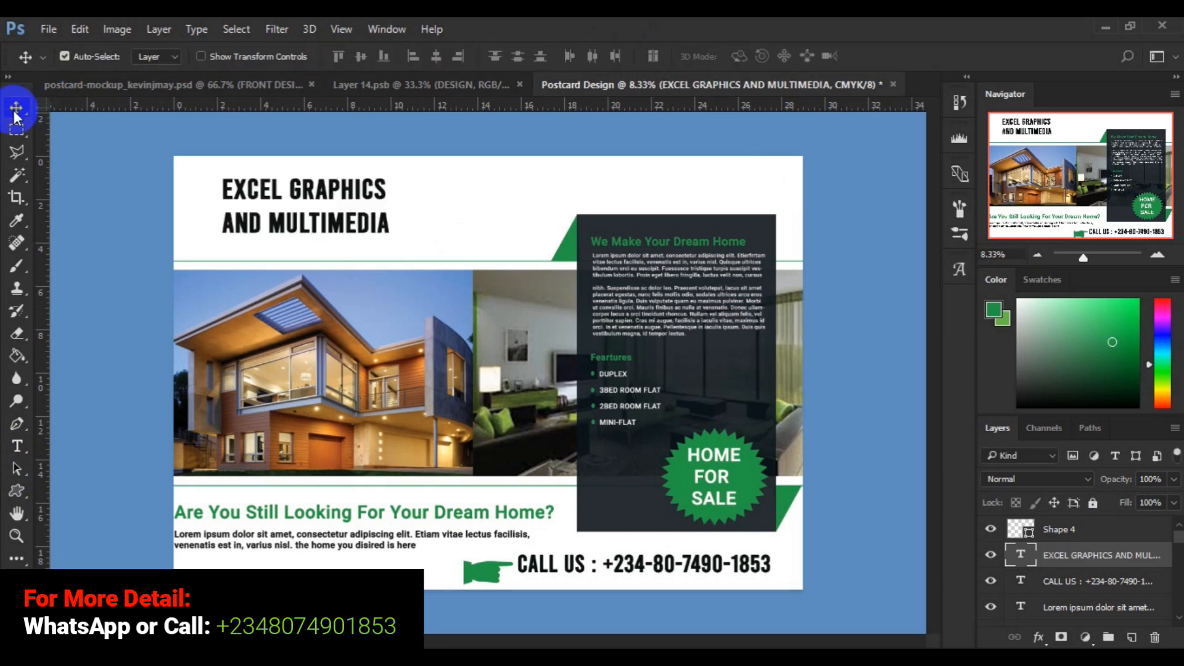
Try to move the company heading slightly within the white area above the house photo
{"action": "left_click", "coordinate": [251, 230]}
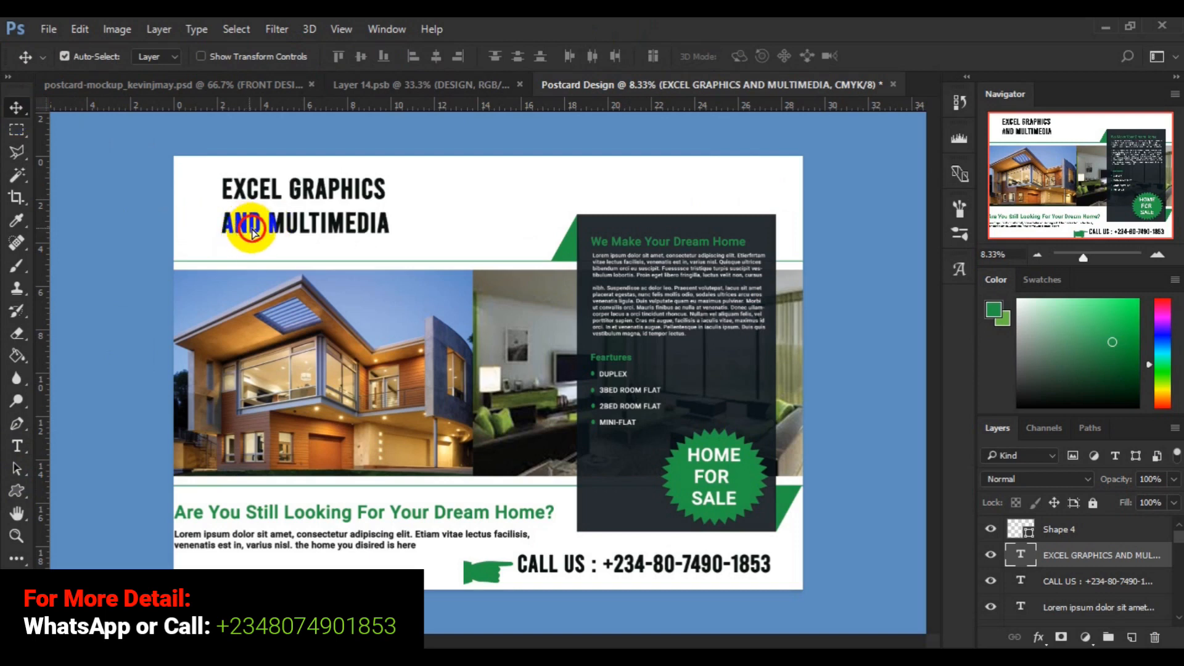
{"action": "left_click_drag", "start_coordinate": [251, 230], "coordinate": [245, 235]}
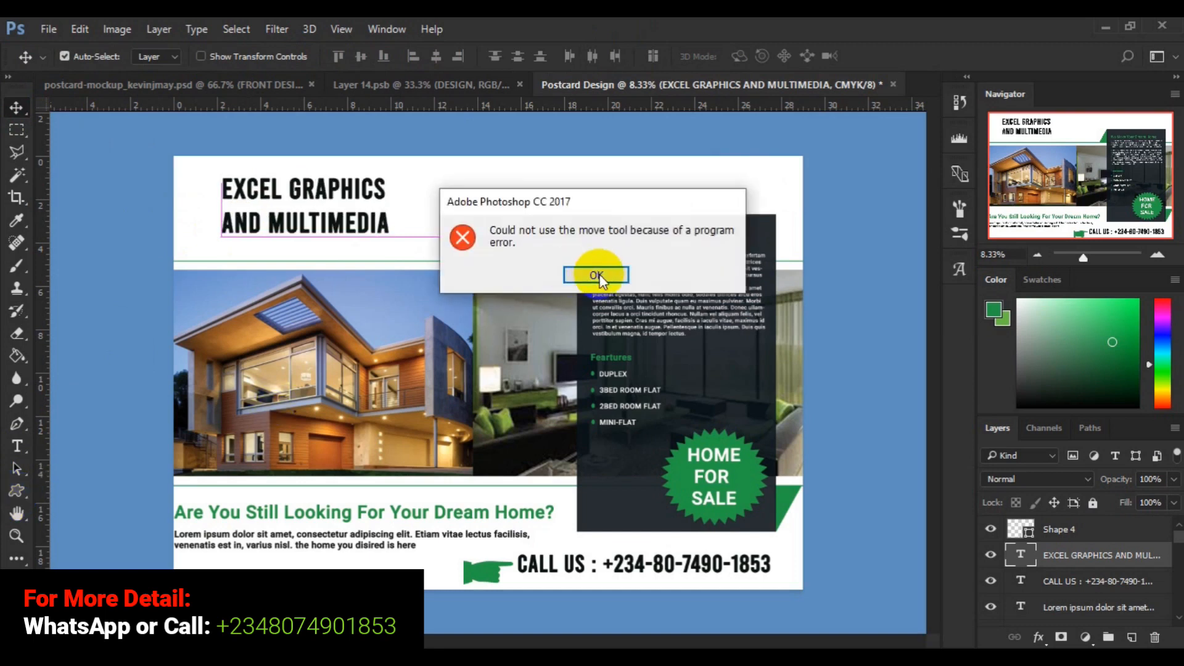
{"action": "left_click", "coordinate": [596, 276]}
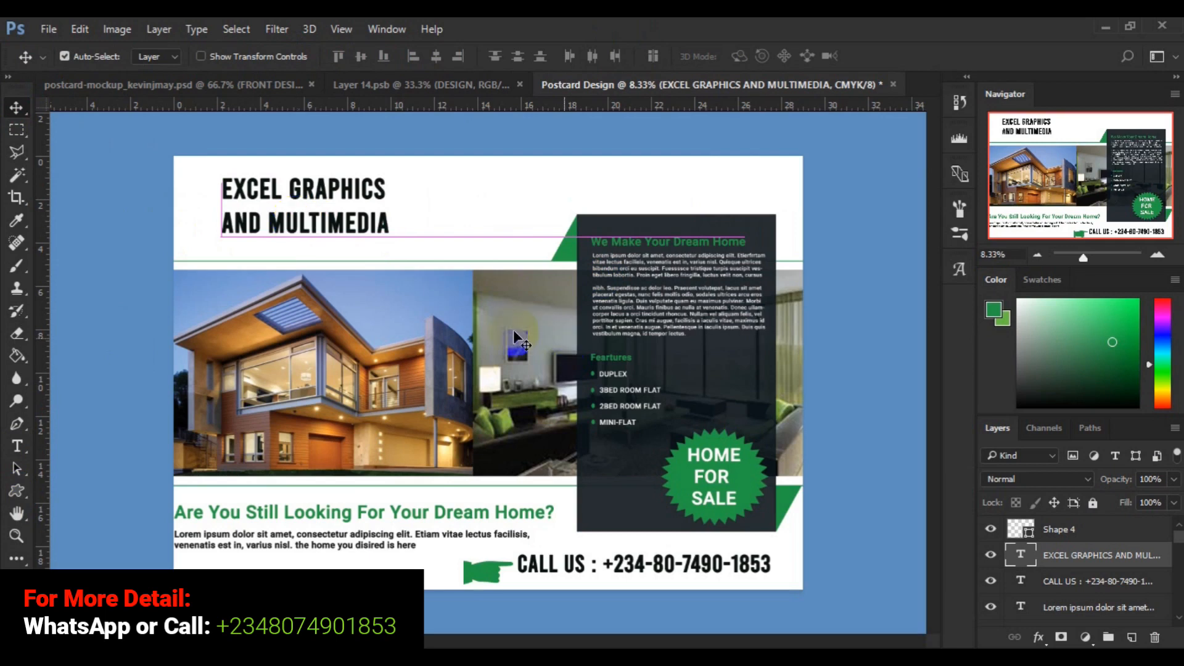
Draw a green vertical rectangle about 240 × 780 px at the postcard's left edge beside the company heading
{"action": "left_click", "coordinate": [18, 493]}
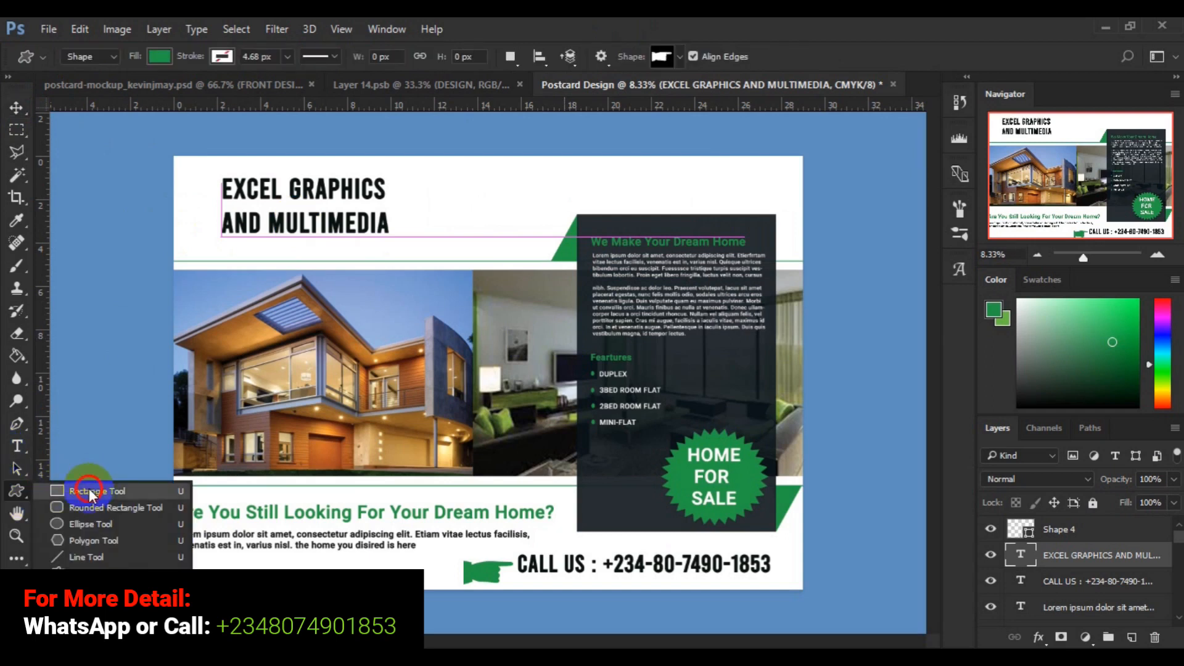
{"action": "left_click", "coordinate": [88, 488]}
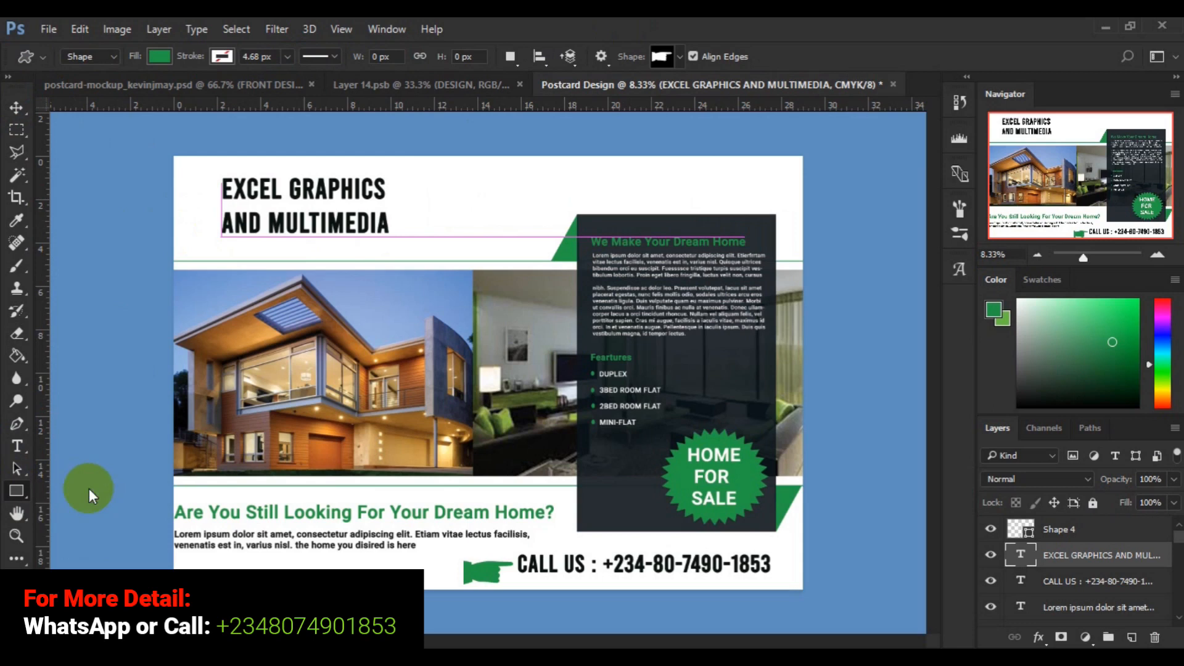
{"action": "left_click", "coordinate": [177, 188]}
{"action": "left_click_drag", "start_coordinate": [177, 188], "coordinate": [188, 233]}
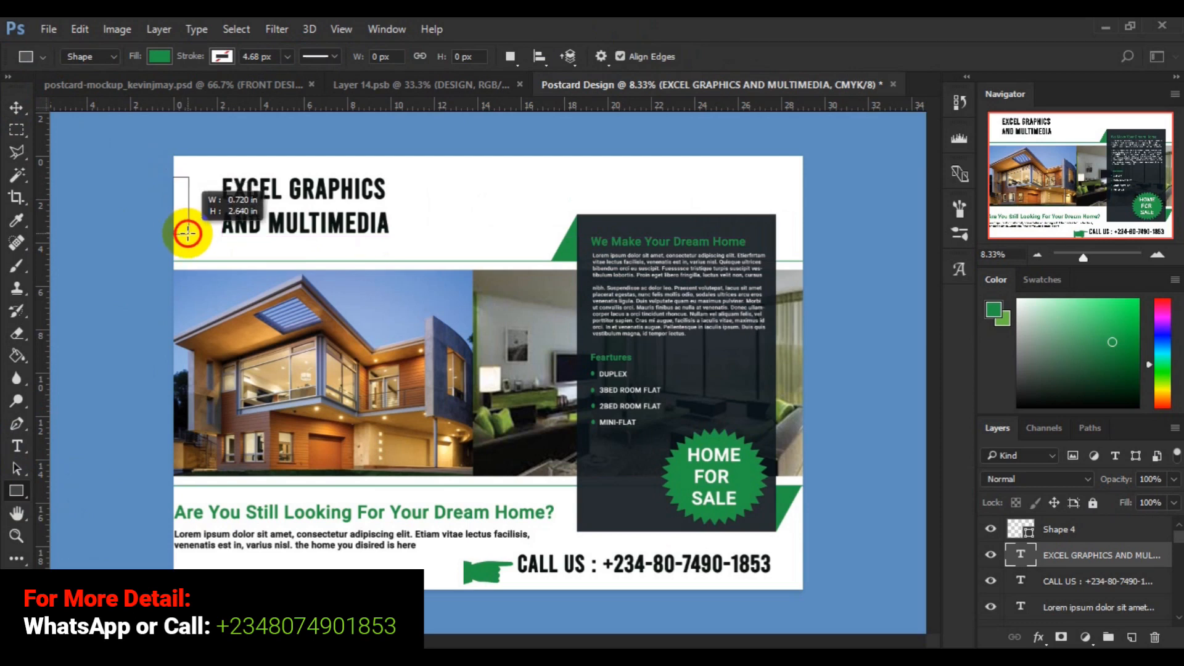
{"action": "left_click_drag", "start_coordinate": [188, 233], "coordinate": [189, 232]}
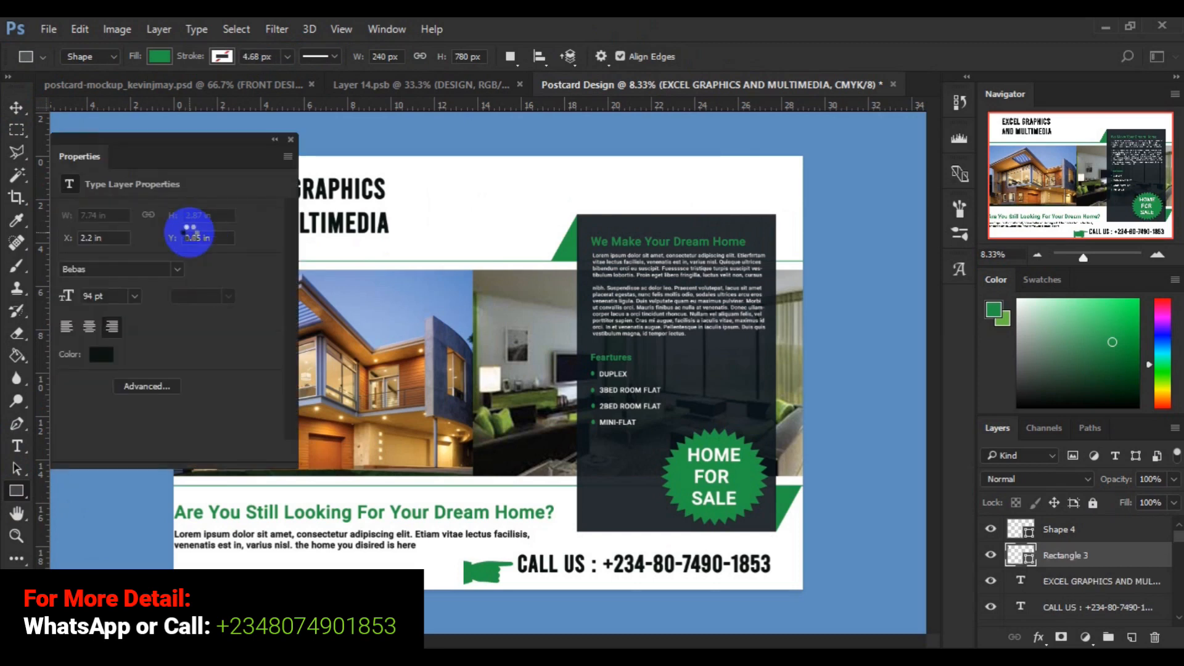
{"action": "left_click", "coordinate": [290, 139]}
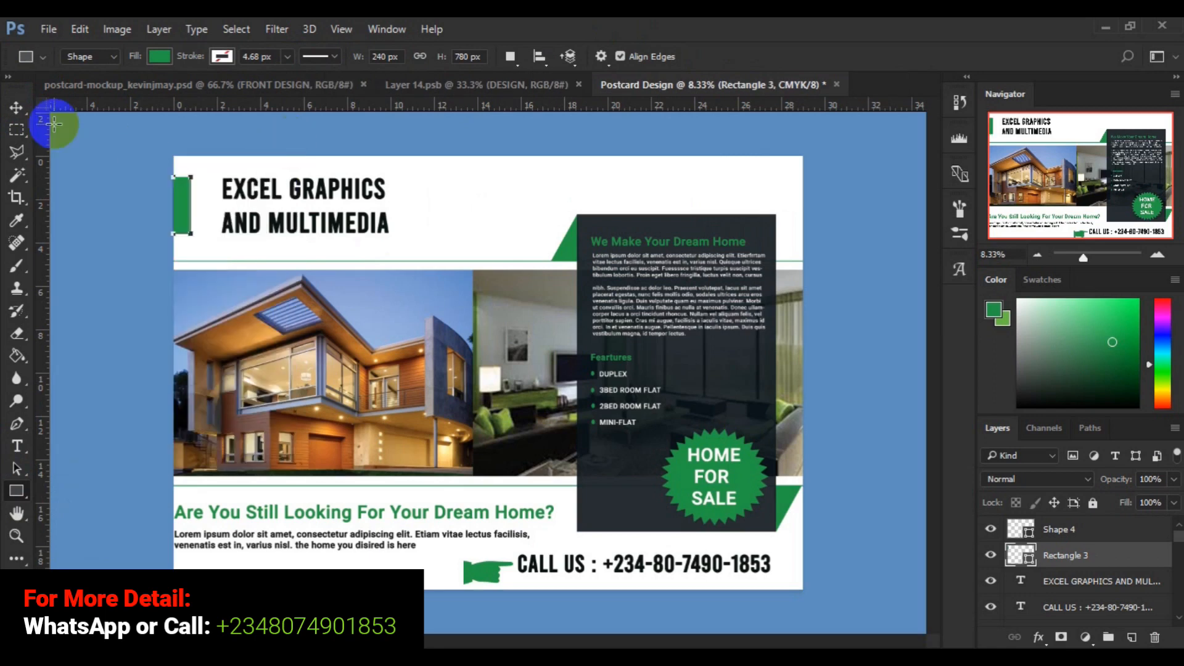
Align the vertical centers of the new green rectangle and the company heading
{"action": "left_click", "coordinate": [21, 114]}
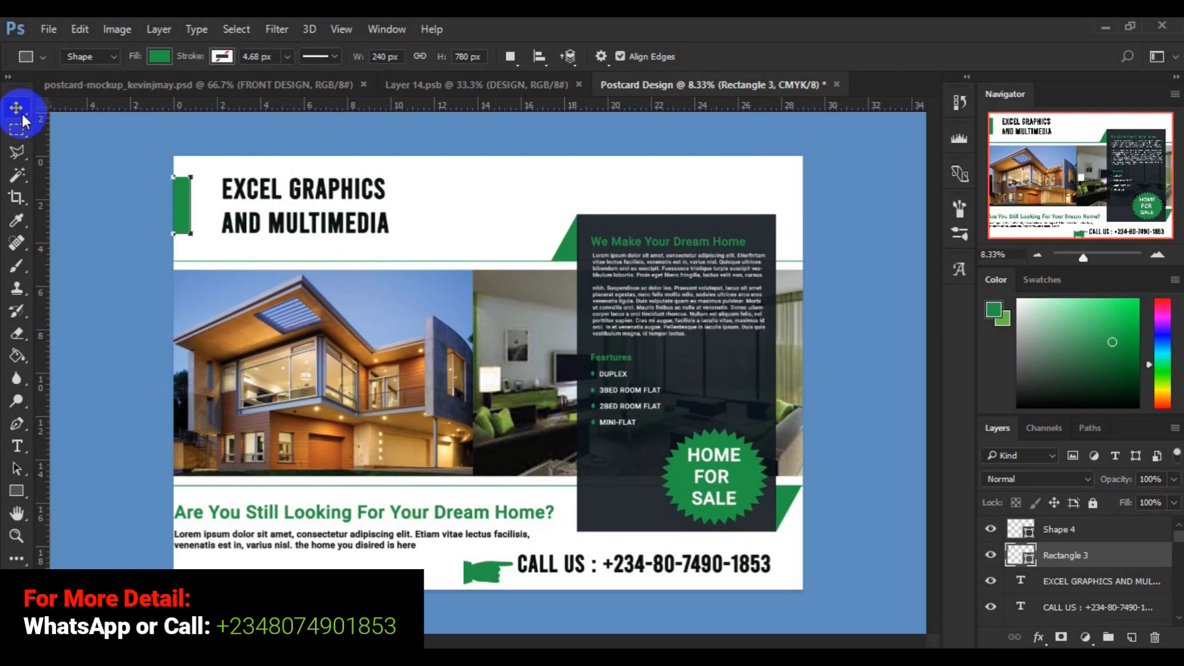
{"action": "left_click", "coordinate": [1047, 572]}
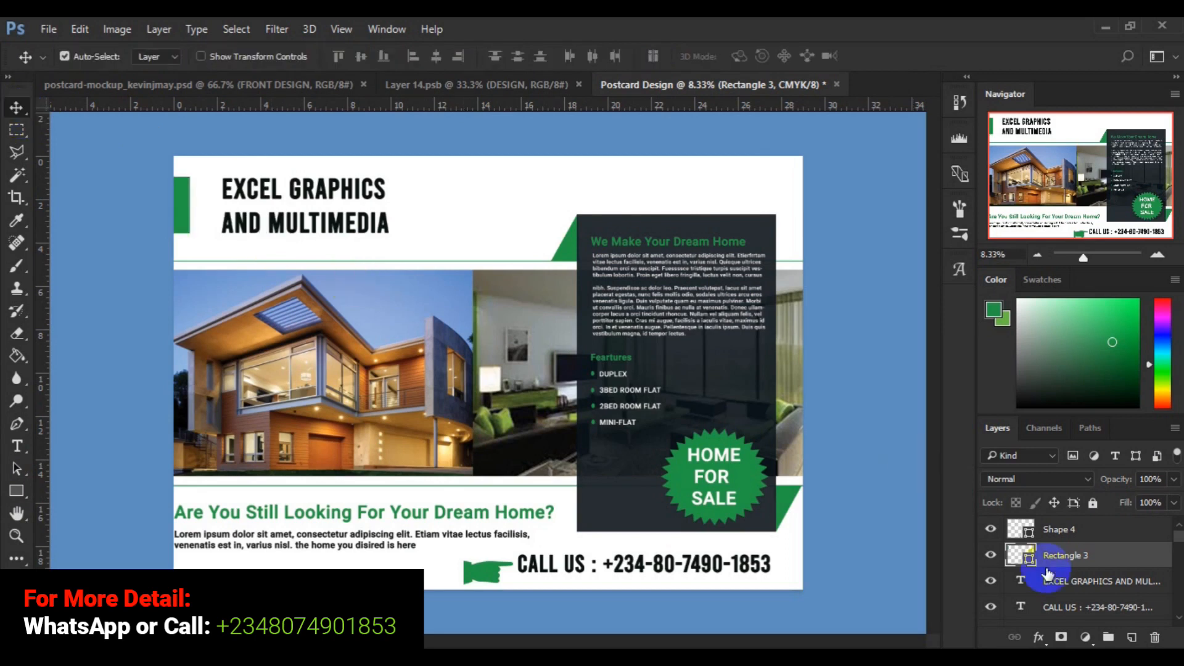
{"action": "key", "text": "ctrl"}
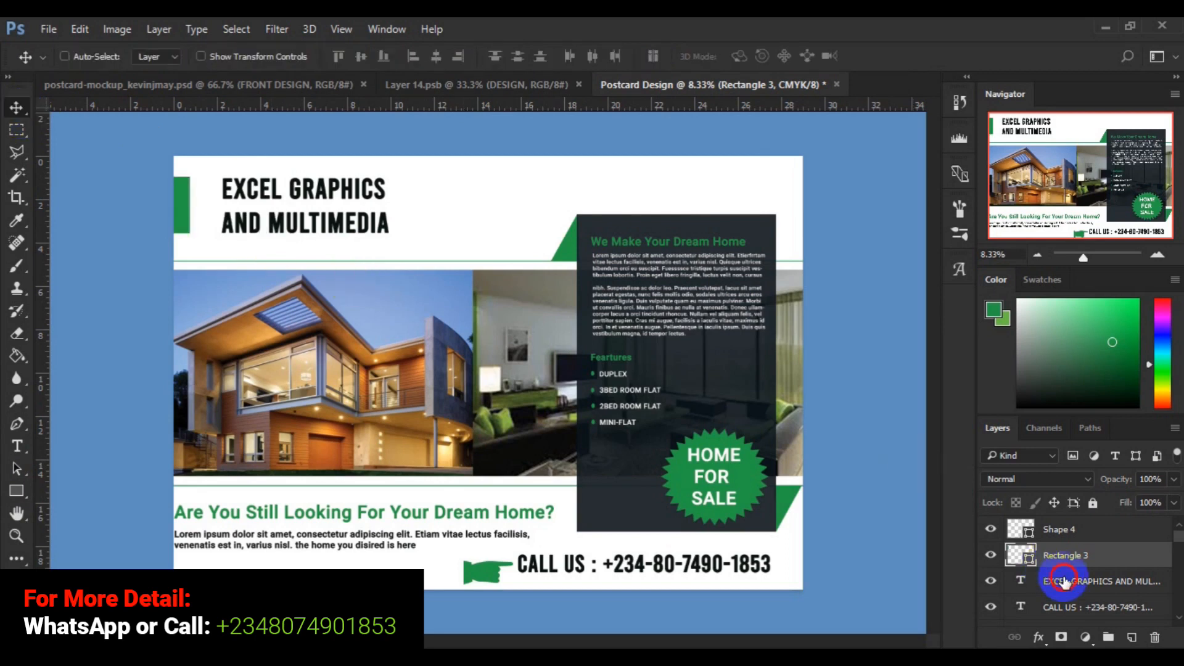
{"action": "left_click", "coordinate": [1063, 582], "text": "ctrl"}
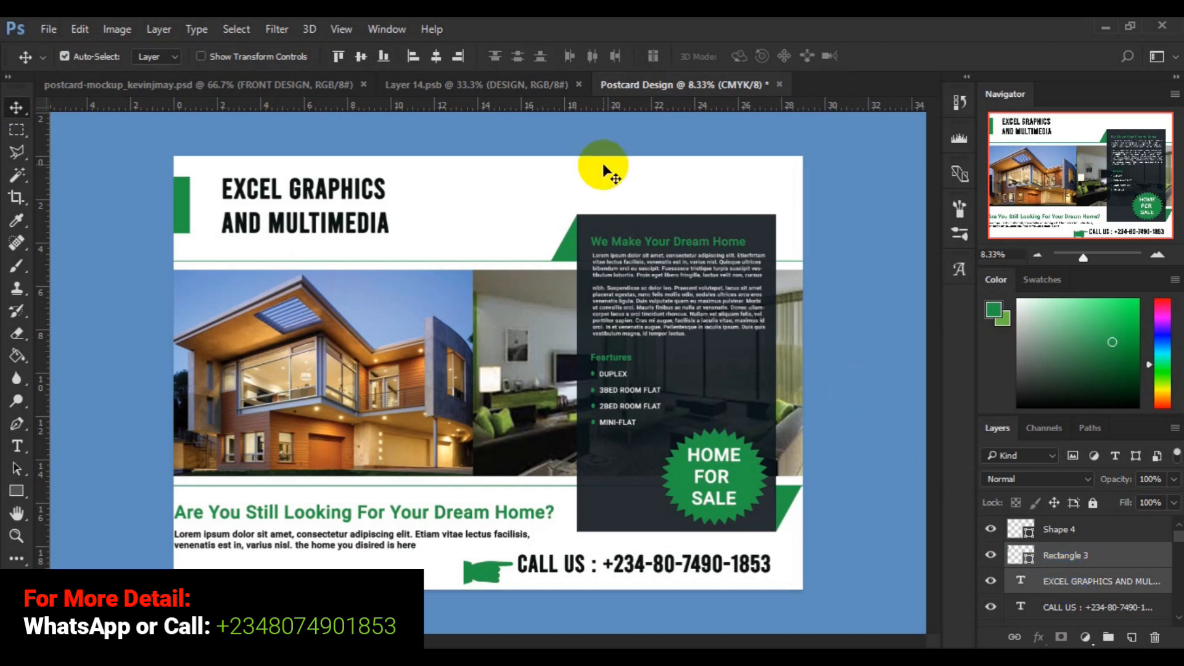
{"action": "left_click", "coordinate": [369, 61]}
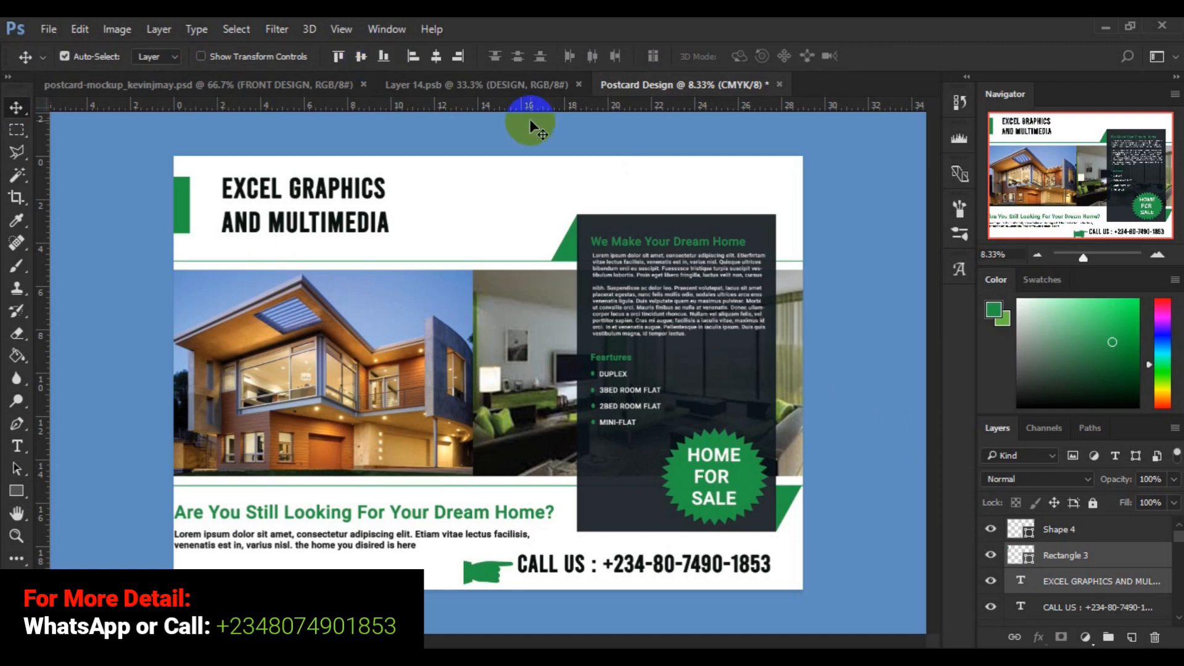
Break the "We Make Your Dream Home" heading on the dark panel into two lines after "Your"
{"action": "left_click", "coordinate": [618, 246]}
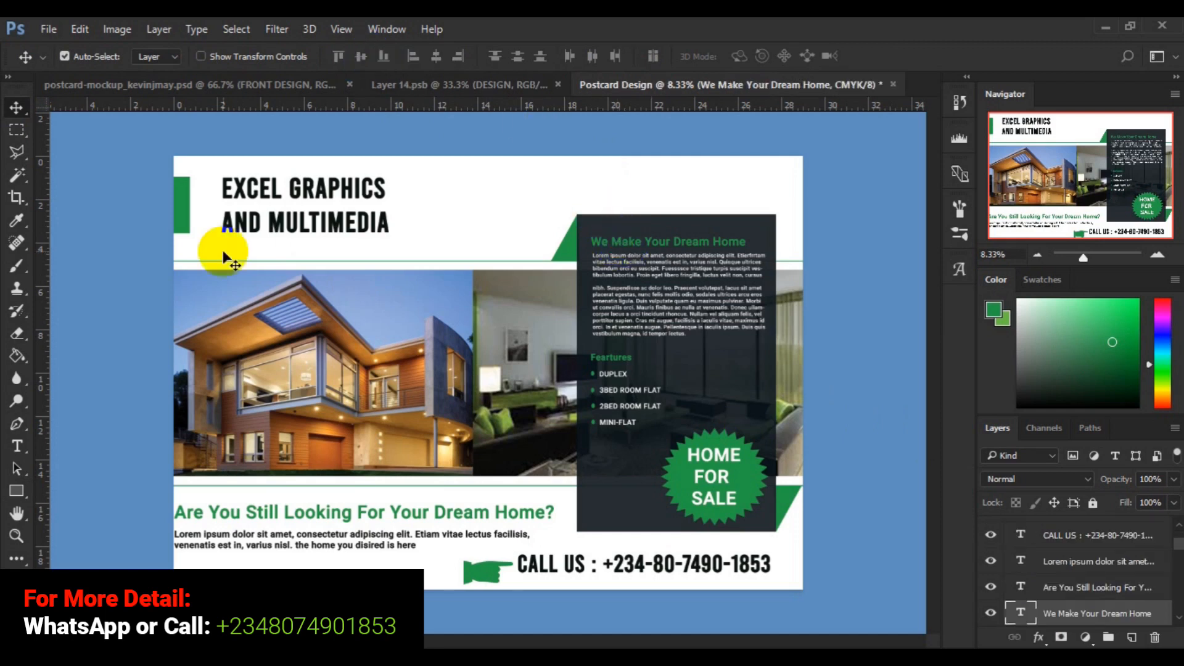
{"action": "left_click", "coordinate": [20, 446]}
{"action": "left_click", "coordinate": [672, 241]}
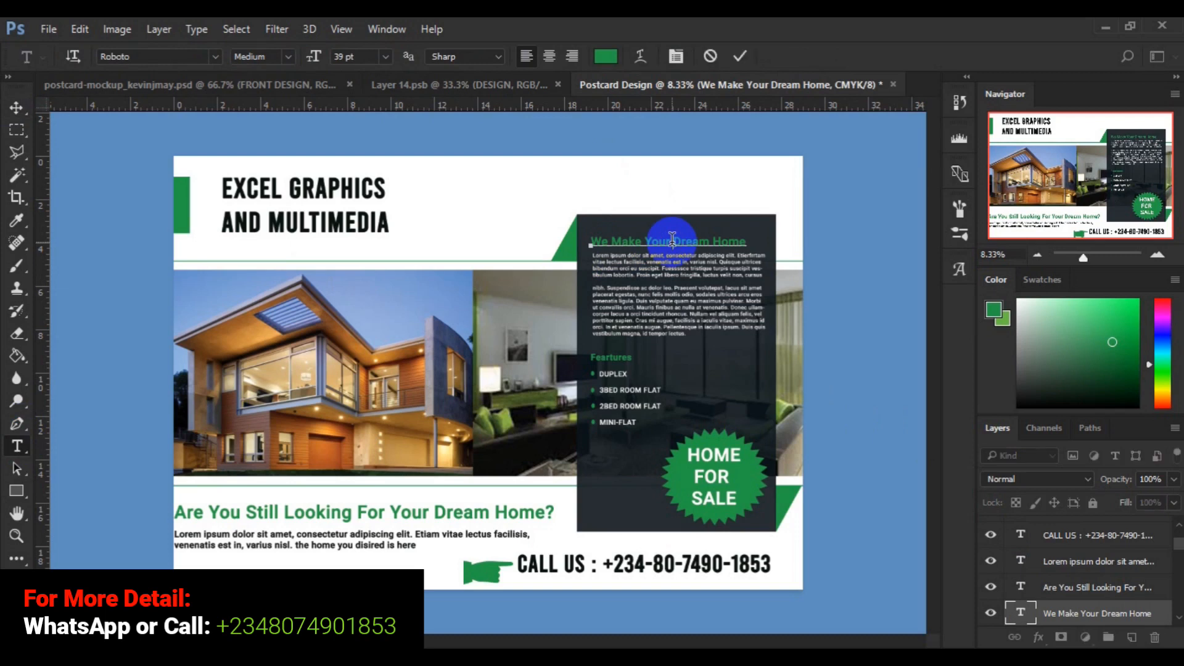
{"action": "key", "text": "BackSpace"}
{"action": "key", "text": "BackSpace"}
{"action": "key", "text": "BackSpace"}
{"action": "key", "text": "BackSpace"}
{"action": "key", "text": "BackSpace"}
{"action": "key", "text": "BackSpace"}
{"action": "key", "text": "BackSpace"}
{"action": "key", "text": "BackSpace"}
{"action": "key", "text": "BackSpace"}
{"action": "key", "text": "BackSpace"}
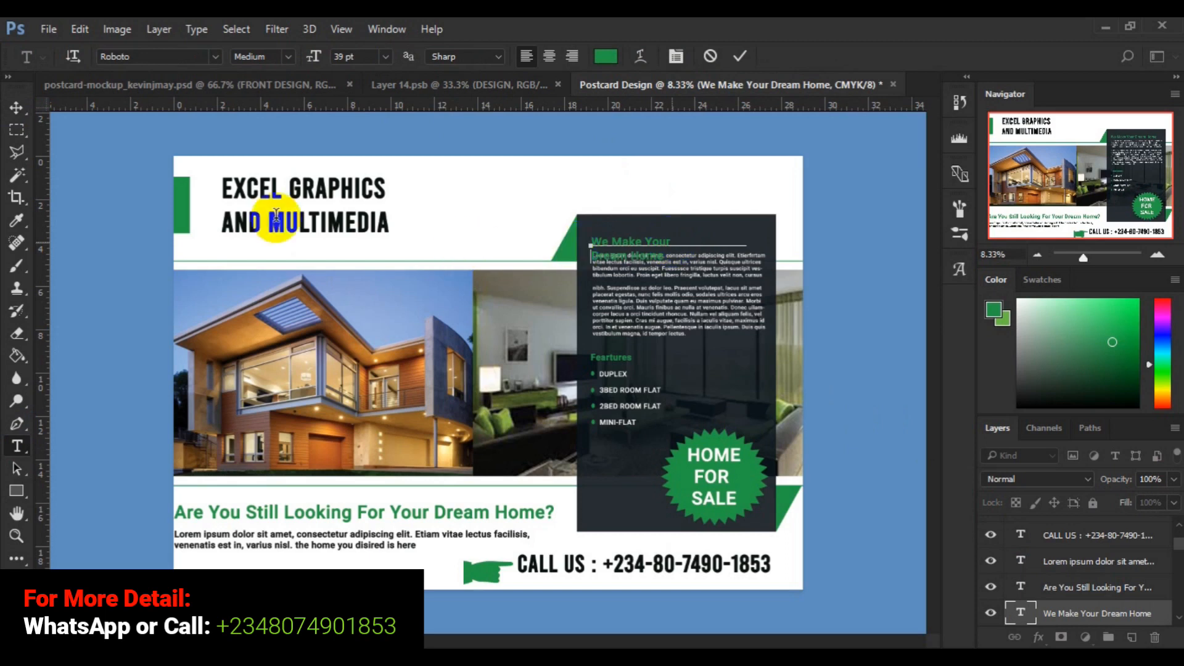
{"action": "left_click", "coordinate": [21, 111]}
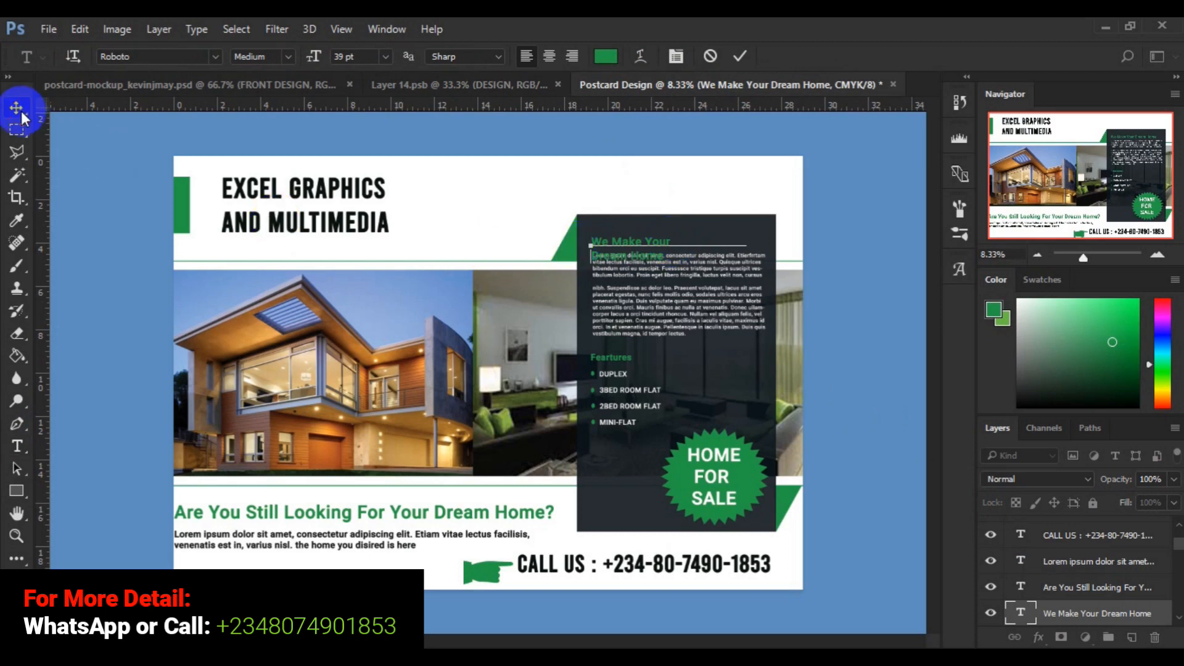
Move the lorem ipsum paragraph on the dark panel down so it sits clear below the two-line heading
{"action": "right_click", "coordinate": [632, 319]}
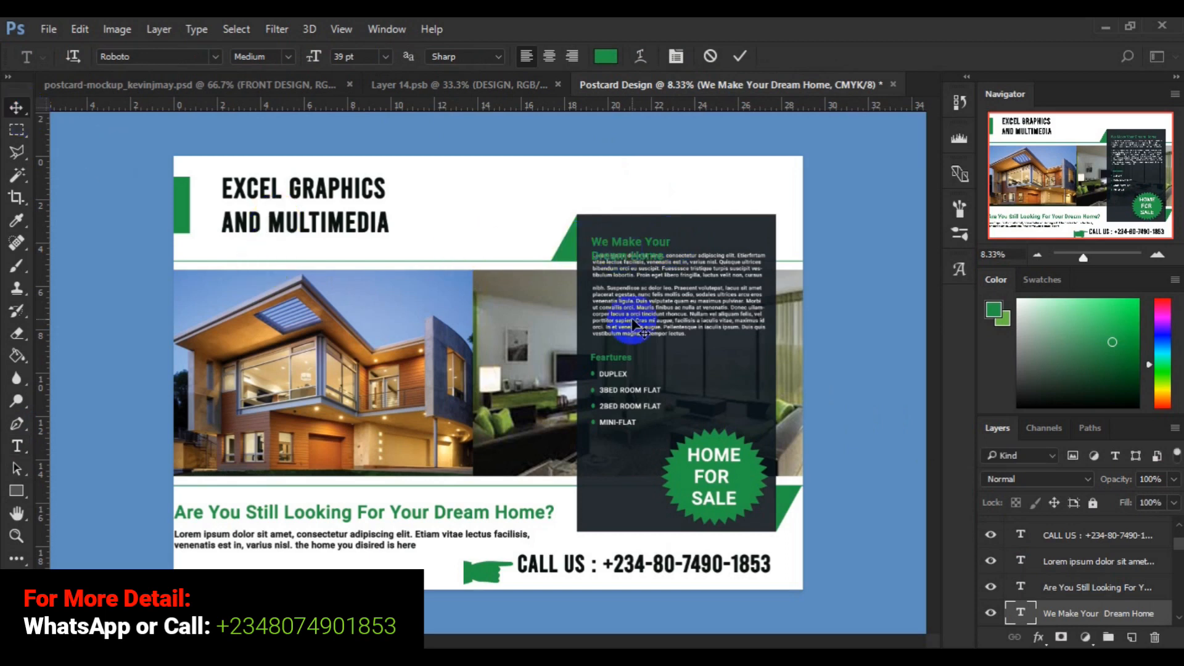
{"action": "left_click", "coordinate": [669, 291]}
{"action": "left_click_drag", "start_coordinate": [670, 310], "coordinate": [670, 335]}
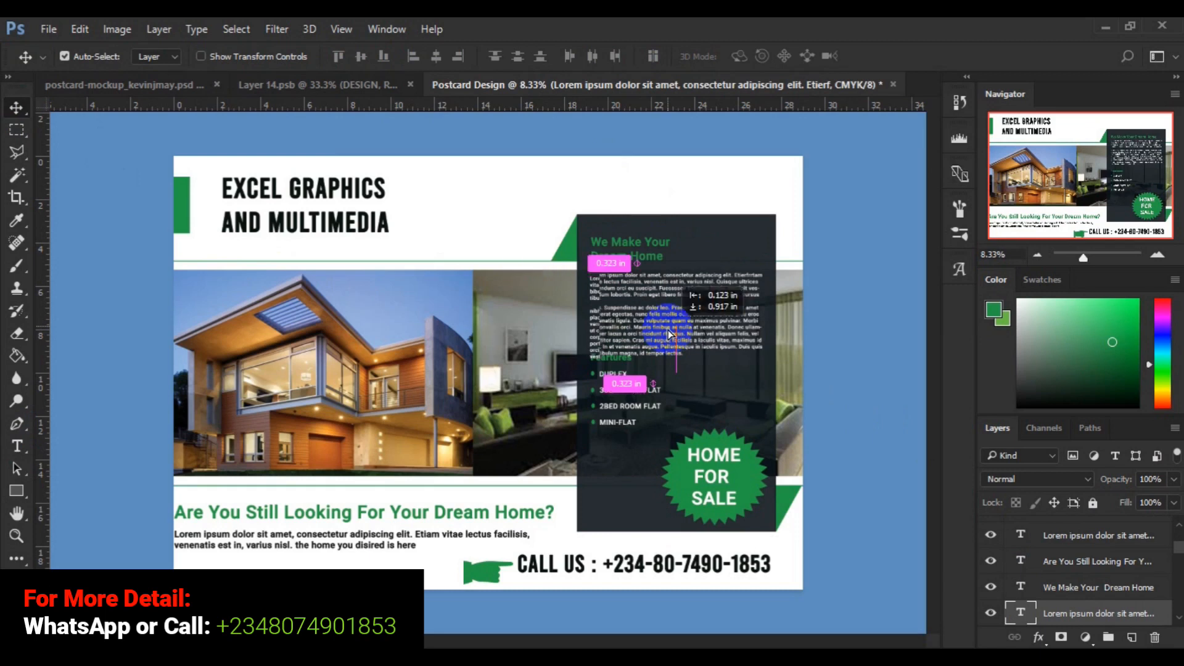
{"action": "left_click_drag", "start_coordinate": [668, 331], "coordinate": [670, 332]}
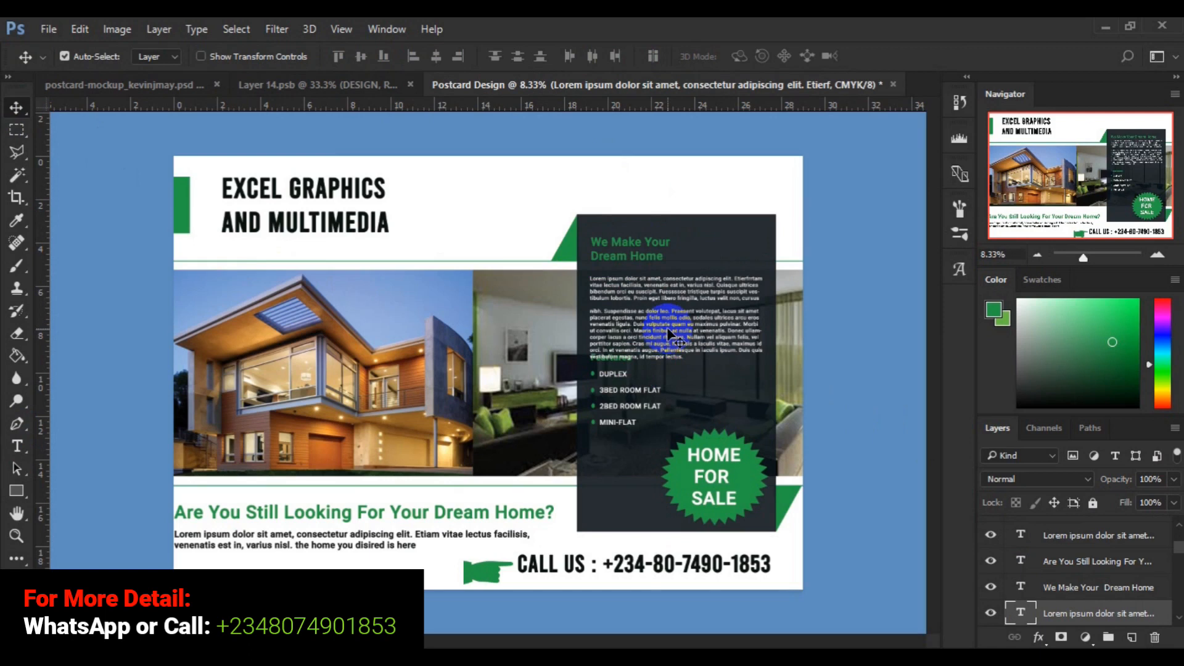
{"action": "left_click", "coordinate": [620, 366]}
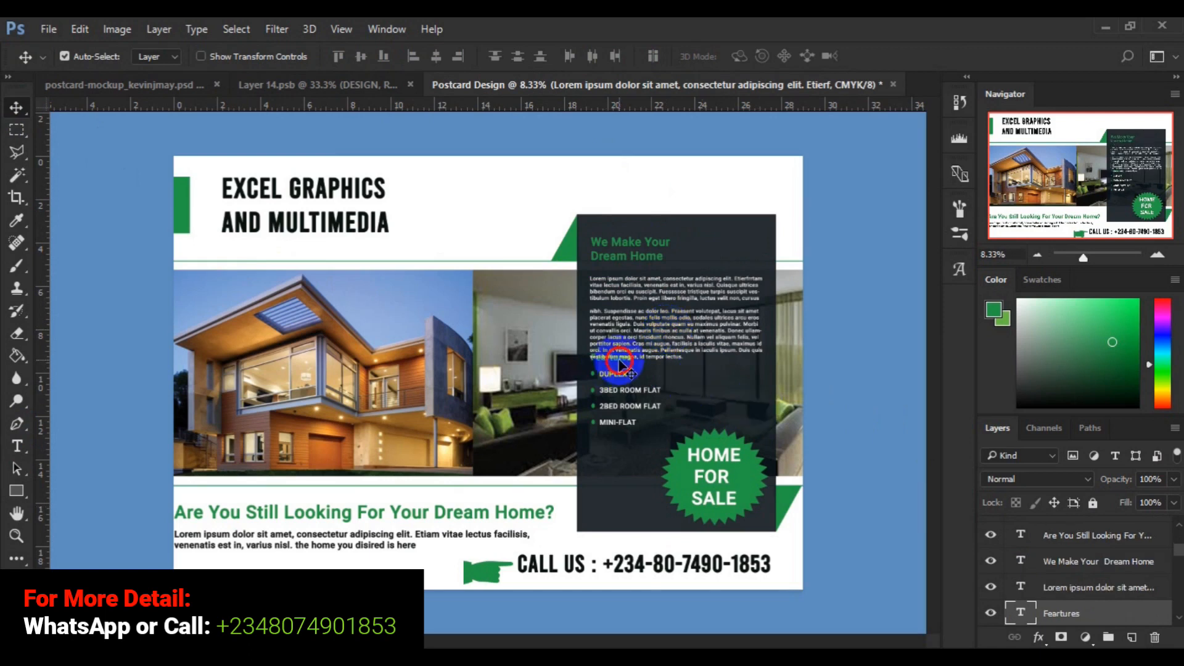
{"action": "left_click_drag", "start_coordinate": [1181, 553], "coordinate": [1180, 582]}
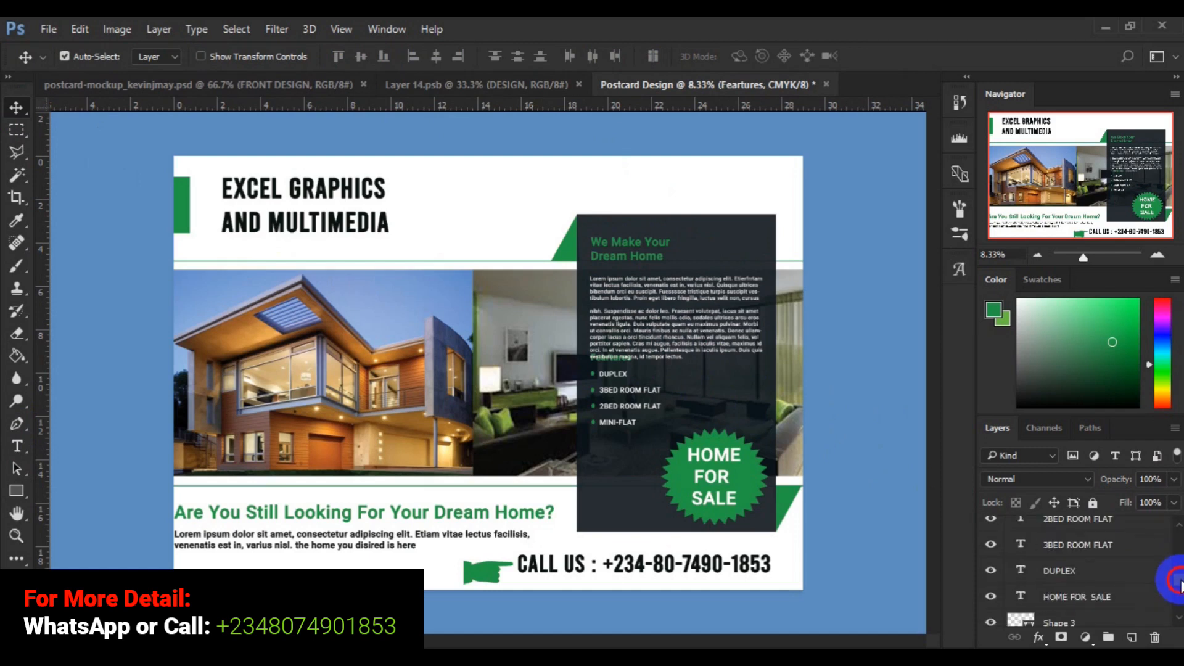
{"action": "left_click", "coordinate": [1083, 598], "text": "shift"}
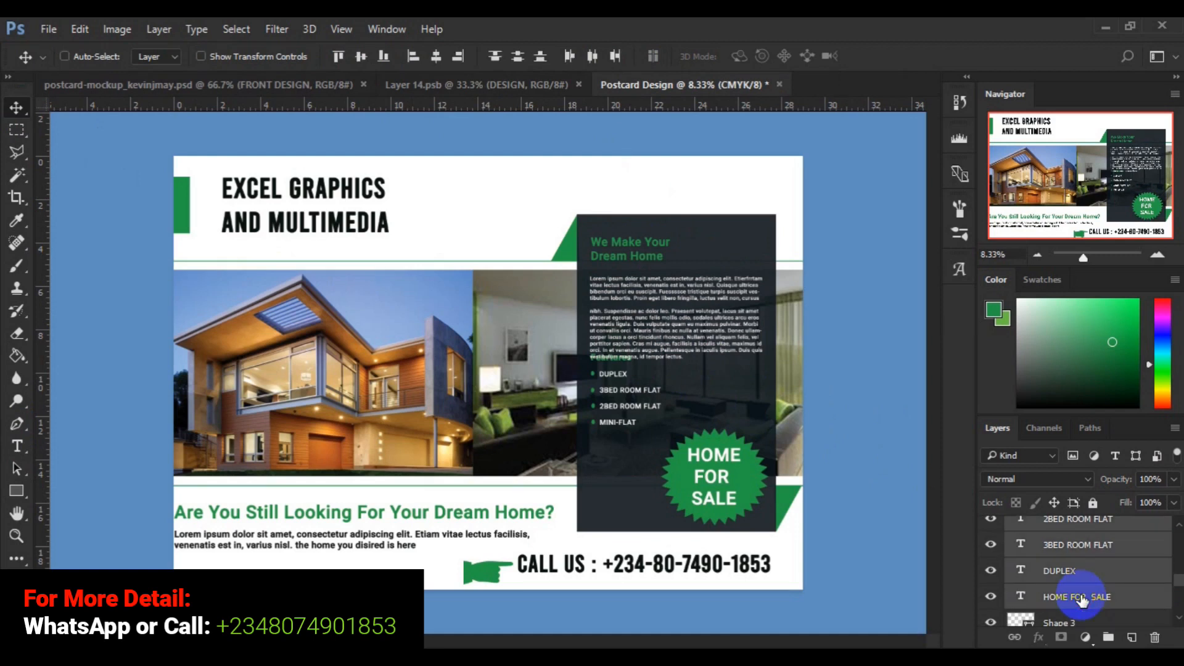
{"action": "key", "text": "ctrl+t"}
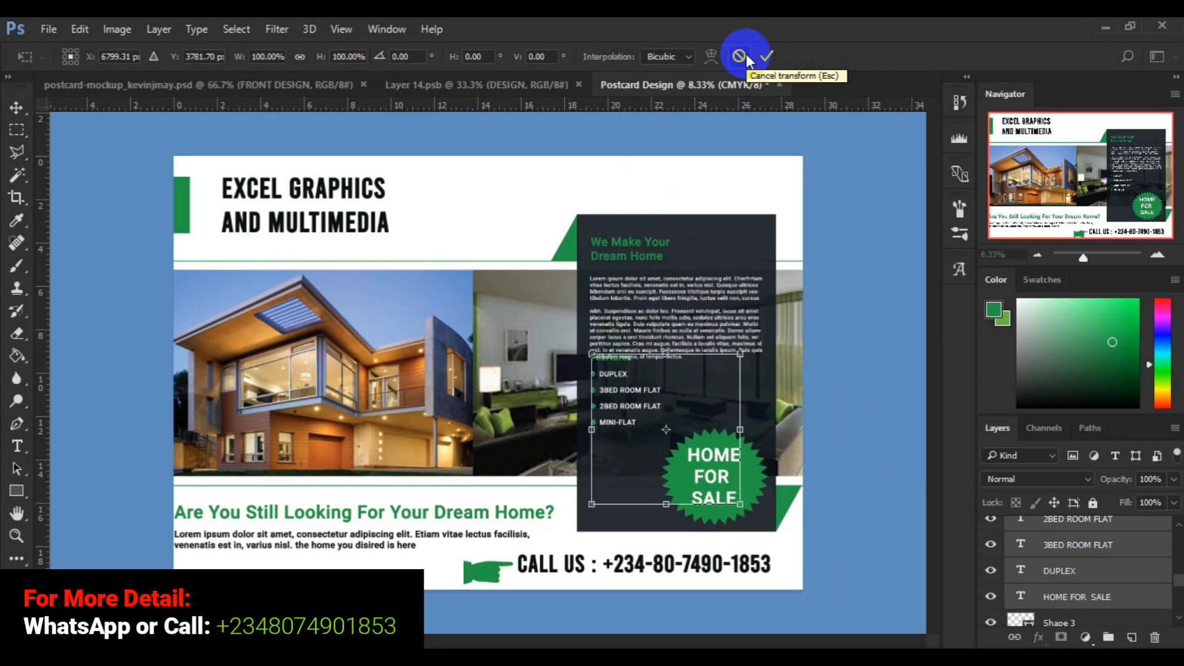
{"action": "key", "text": "Return"}
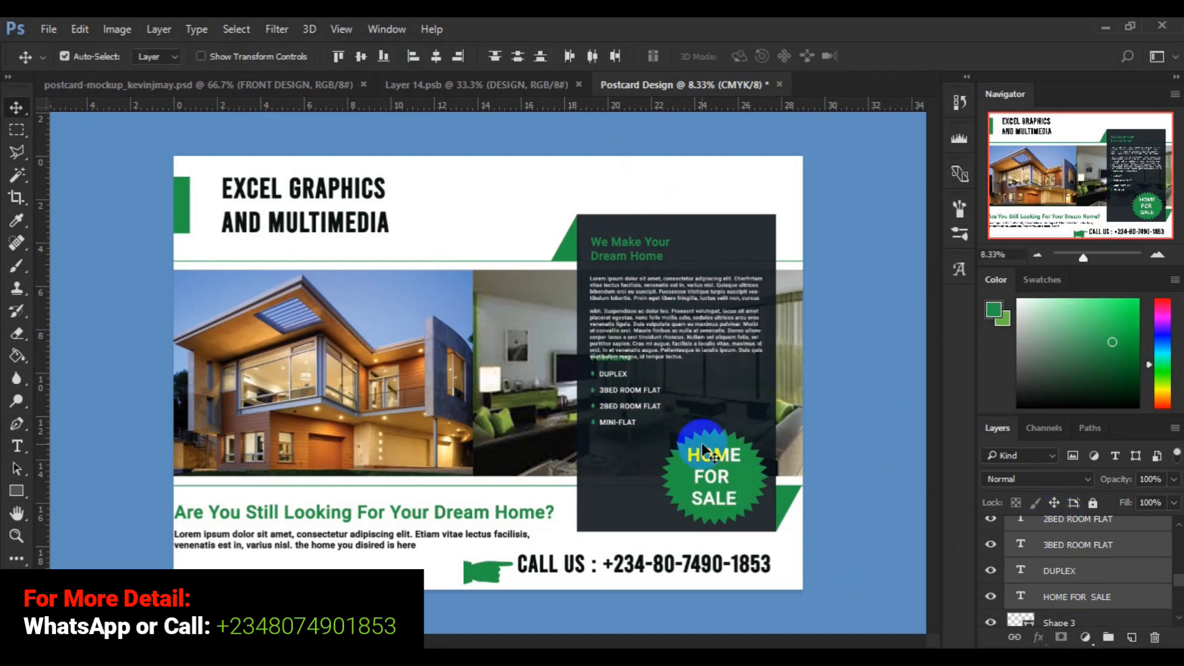
Move the Feartures heading, its four list items and their bullets down about 260 px, clear of the lorem ipsum paragraph
{"action": "left_click", "coordinate": [1056, 583]}
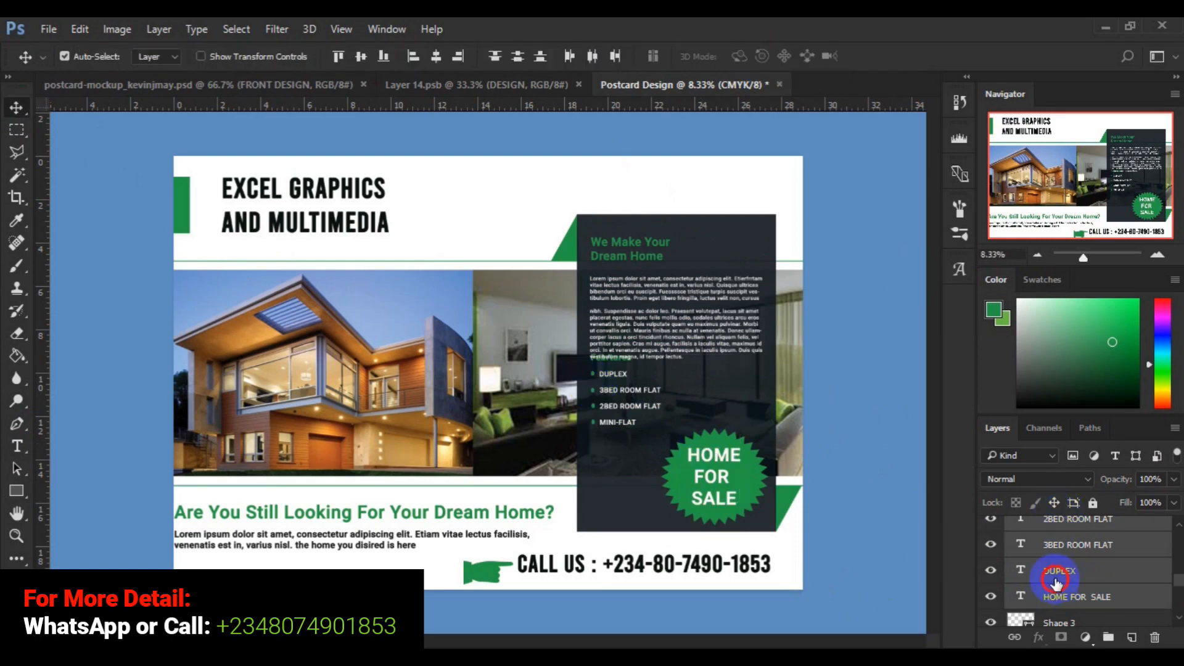
{"action": "left_click", "coordinate": [1177, 533]}
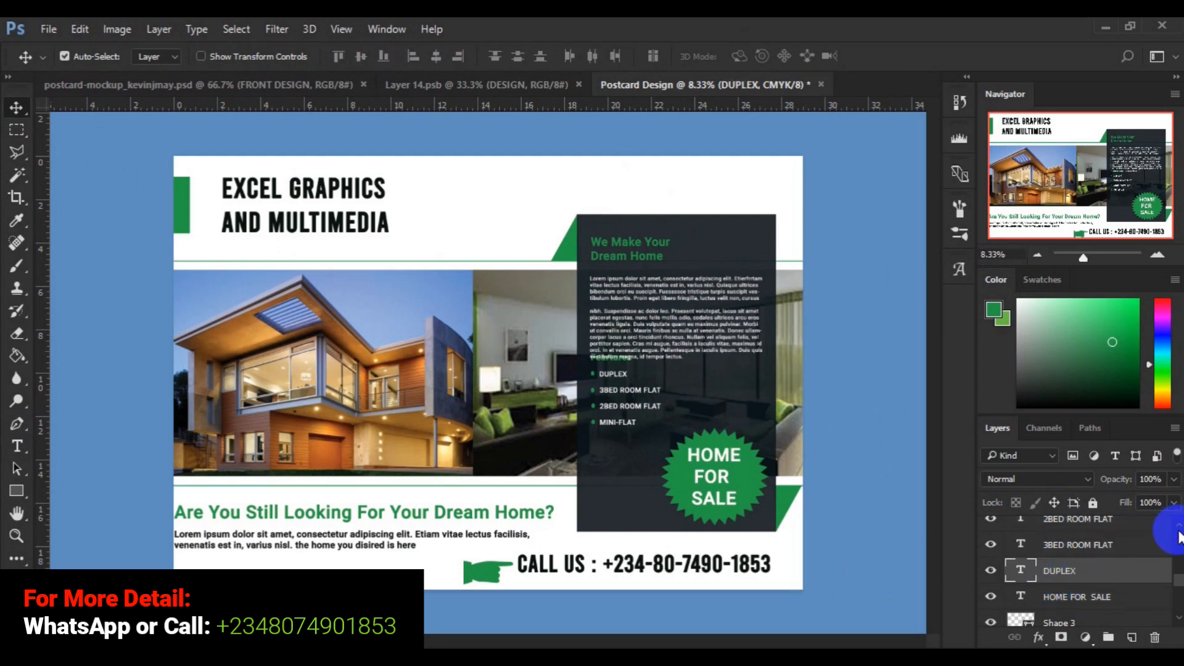
{"action": "left_click", "coordinate": [1178, 529]}
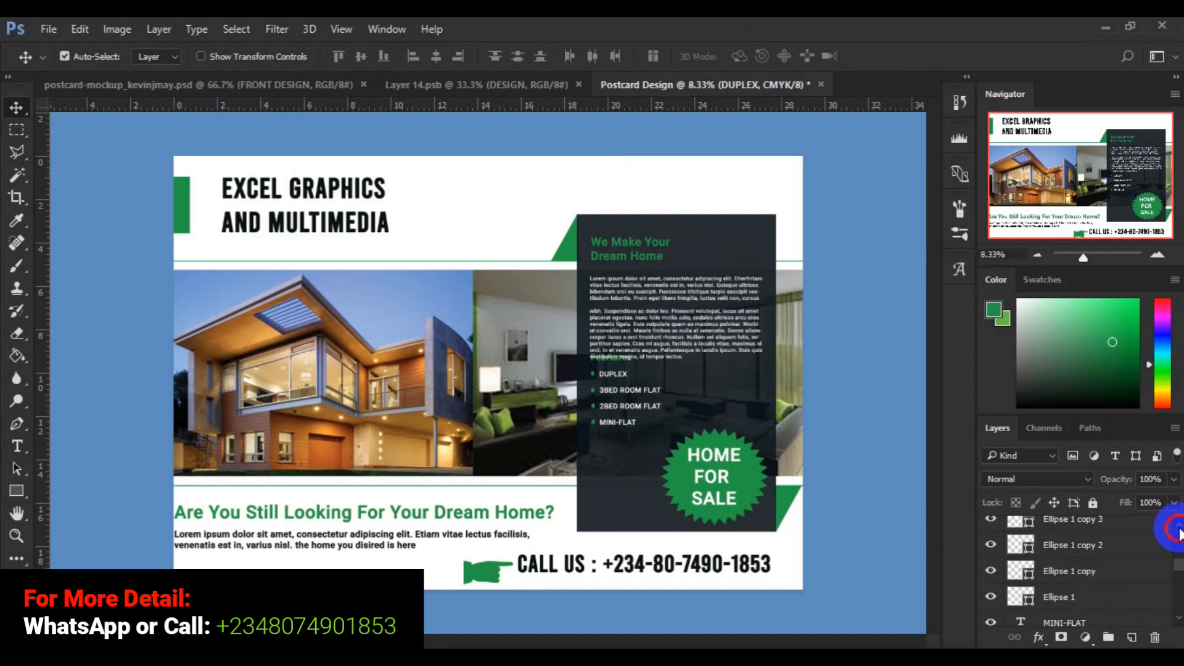
{"action": "left_click", "coordinate": [1178, 529]}
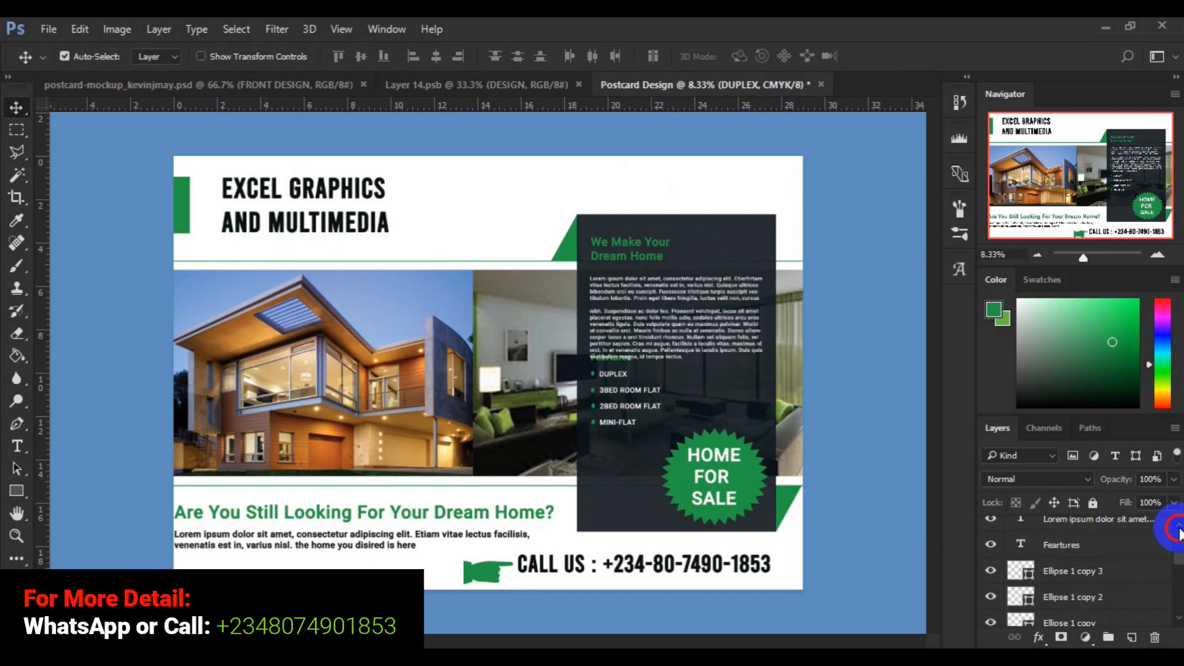
{"action": "left_click", "coordinate": [1080, 546], "text": "shift"}
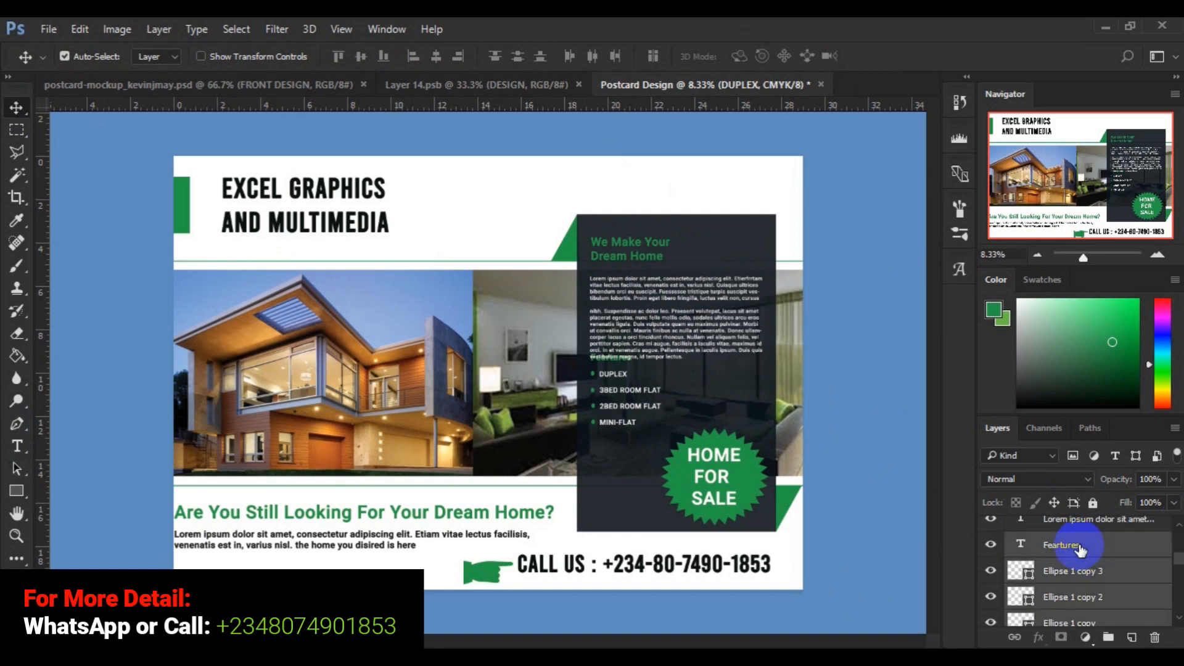
{"action": "key", "text": "ctrl+t"}
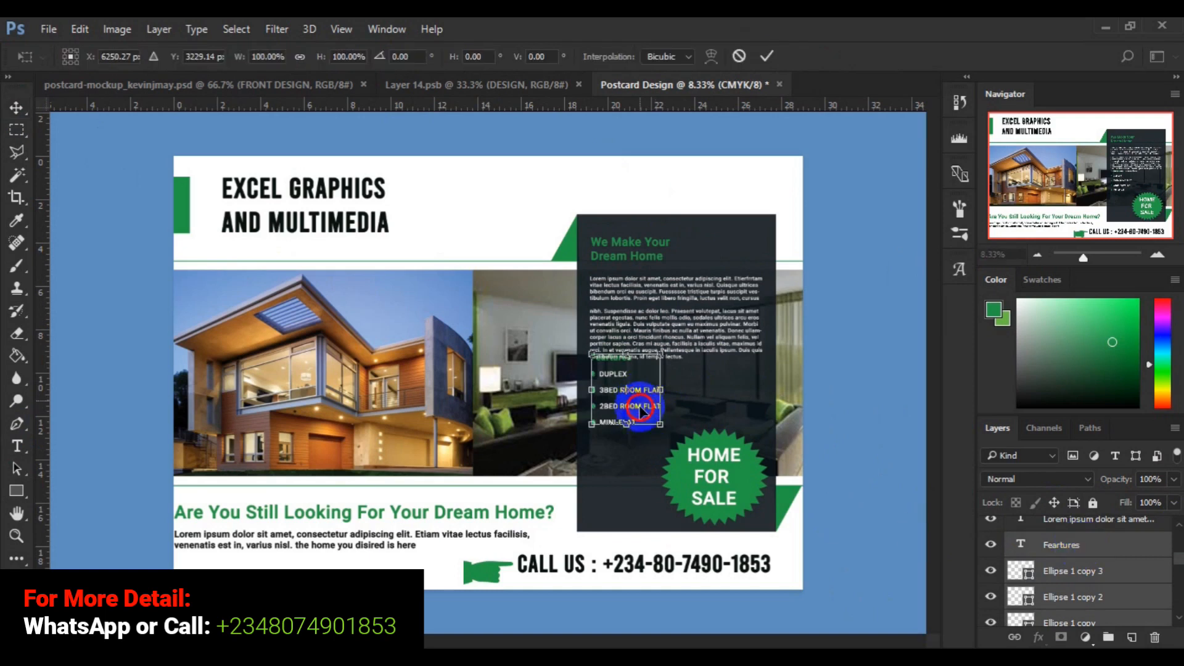
{"action": "left_click_drag", "start_coordinate": [641, 421], "coordinate": [642, 434]}
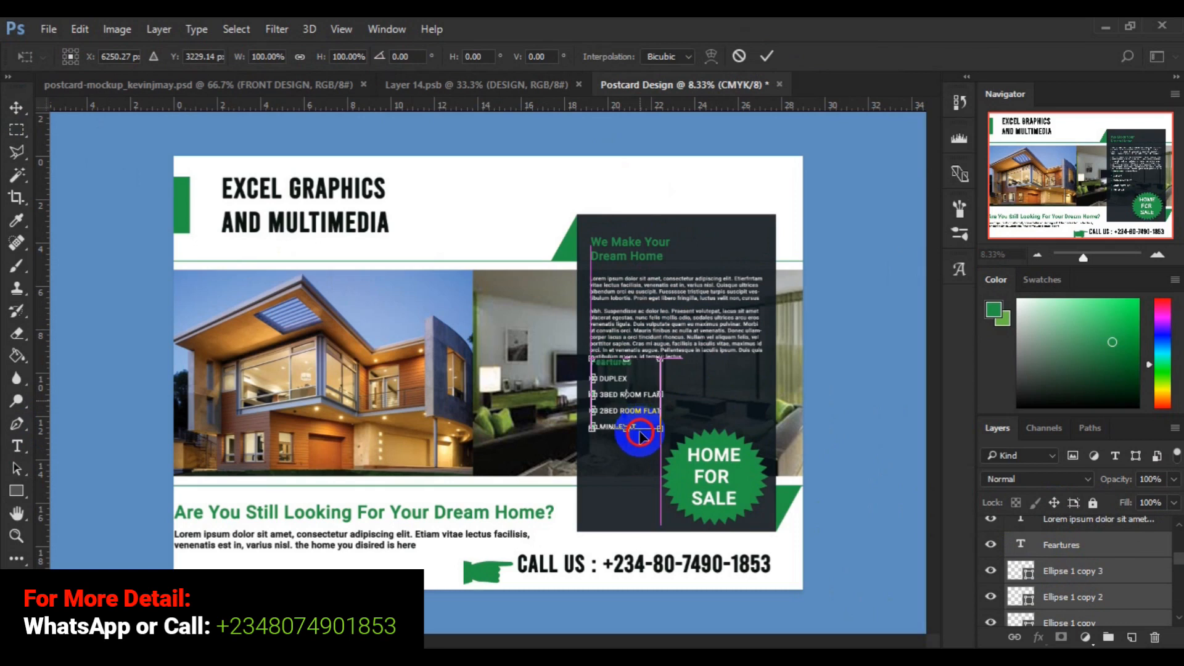
{"action": "left_click_drag", "start_coordinate": [642, 435], "coordinate": [639, 417]}
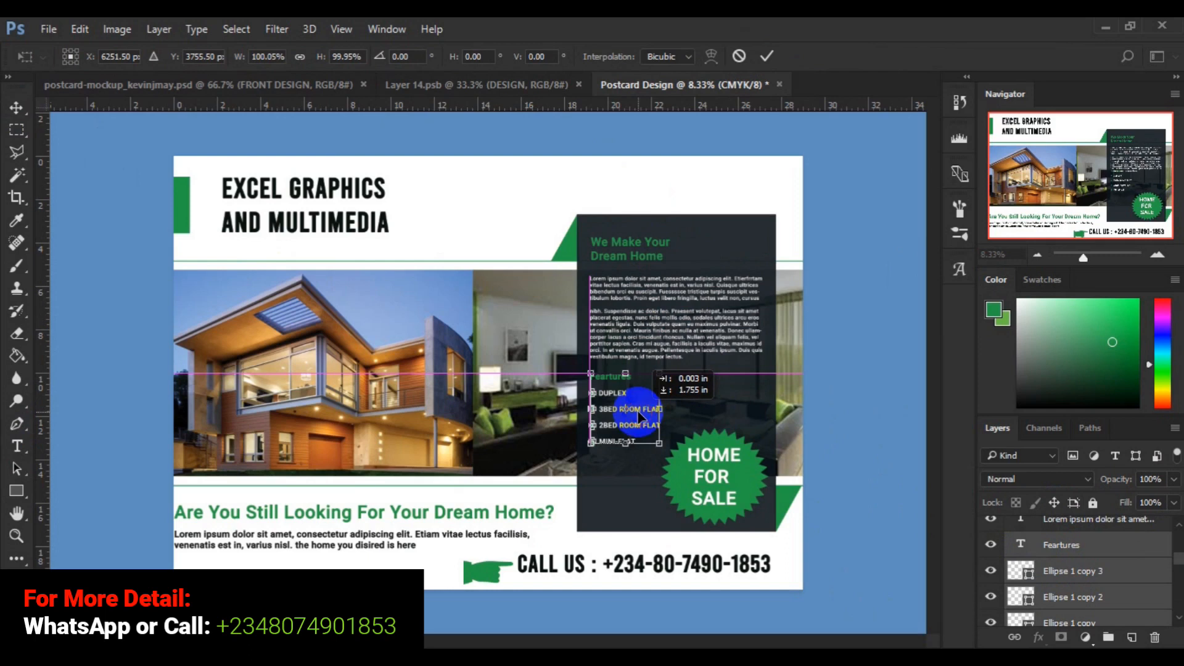
{"action": "left_click_drag", "start_coordinate": [639, 417], "coordinate": [639, 409]}
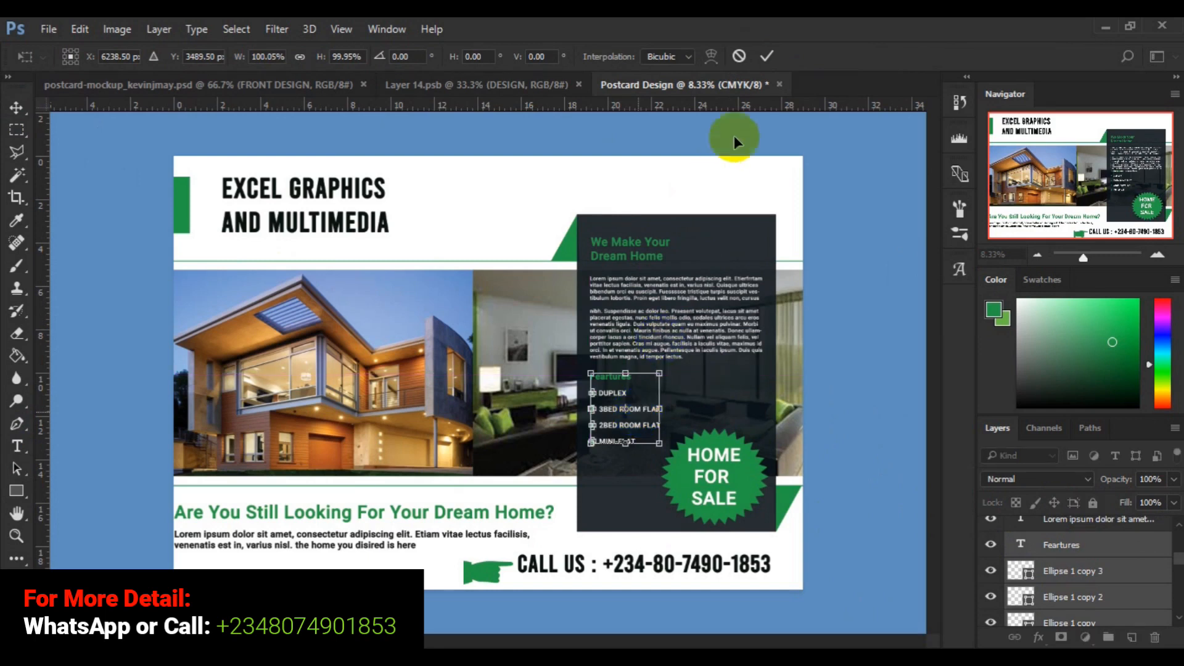
{"action": "left_click", "coordinate": [765, 58]}
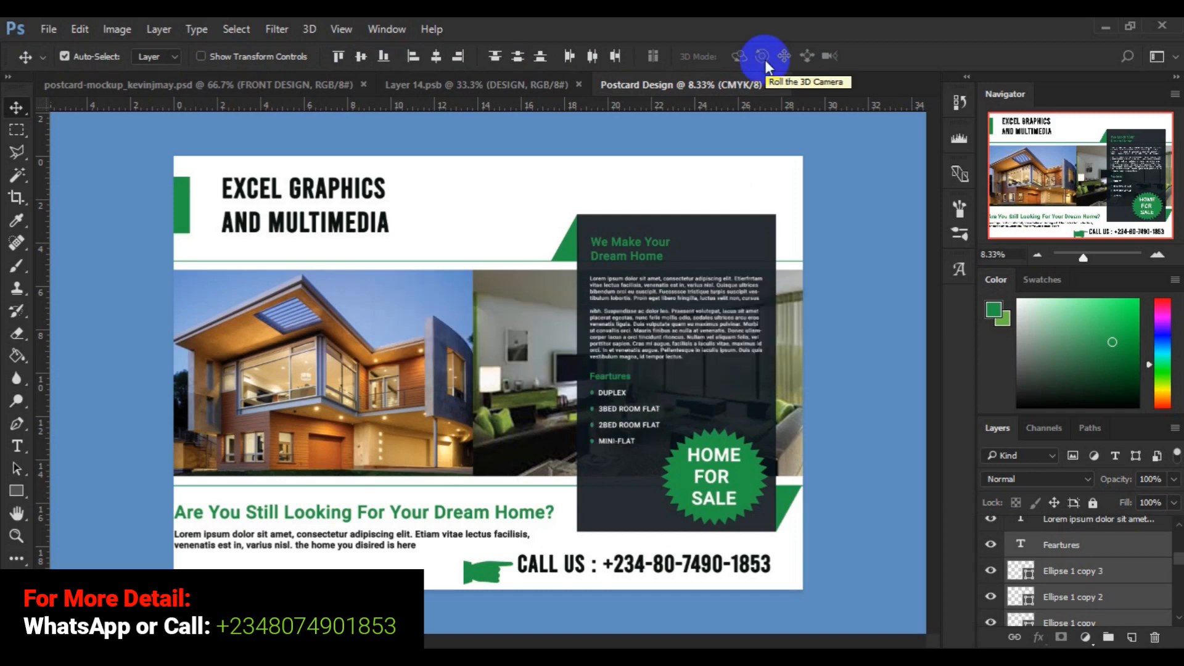
Set the two-line "We Make Your Dream Home" heading on the dark panel in Bebas at 54 pt
{"action": "left_click", "coordinate": [609, 261]}
{"action": "left_click", "coordinate": [615, 263]}
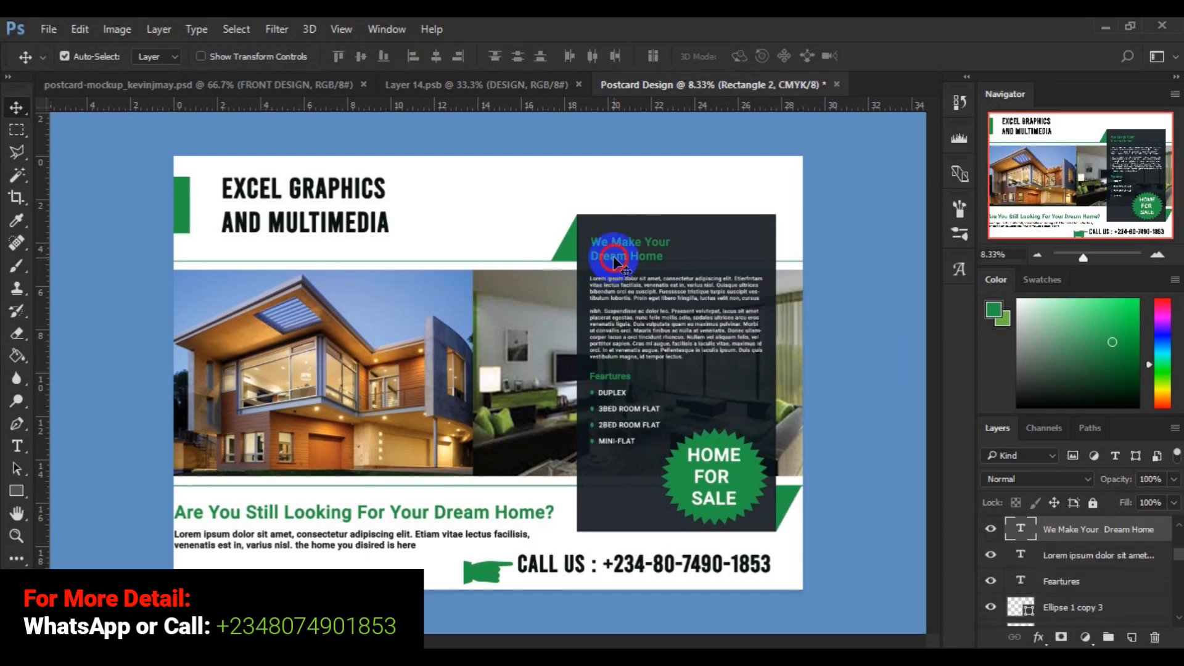
{"action": "left_click", "coordinate": [19, 445]}
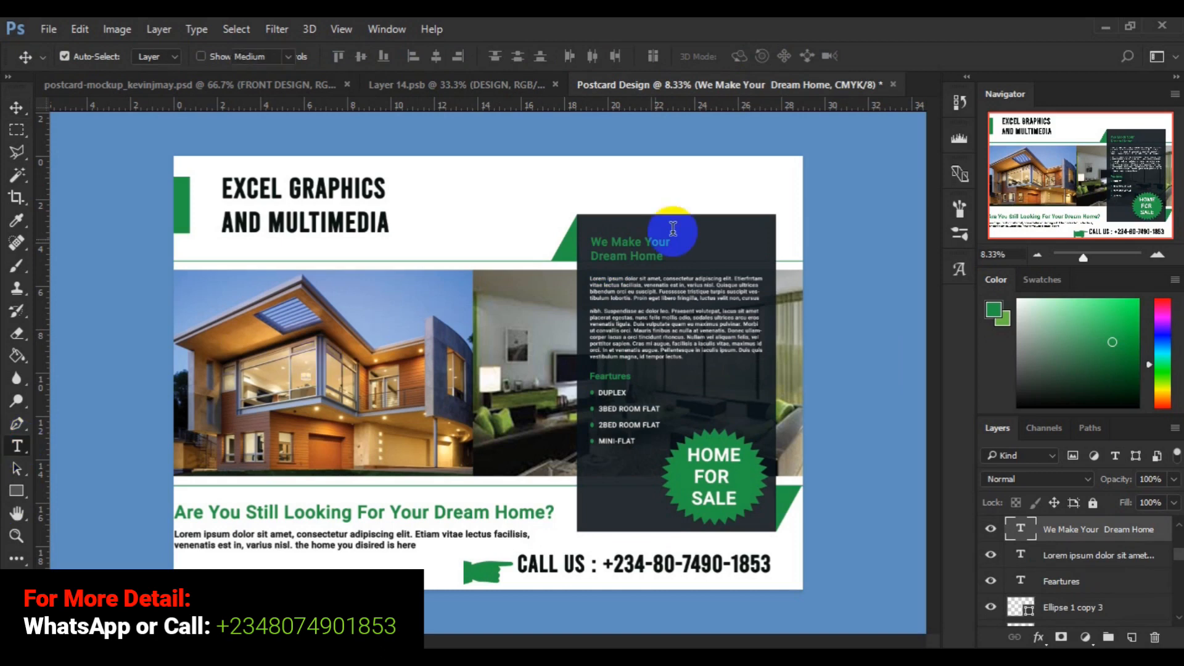
{"action": "left_click", "coordinate": [619, 246]}
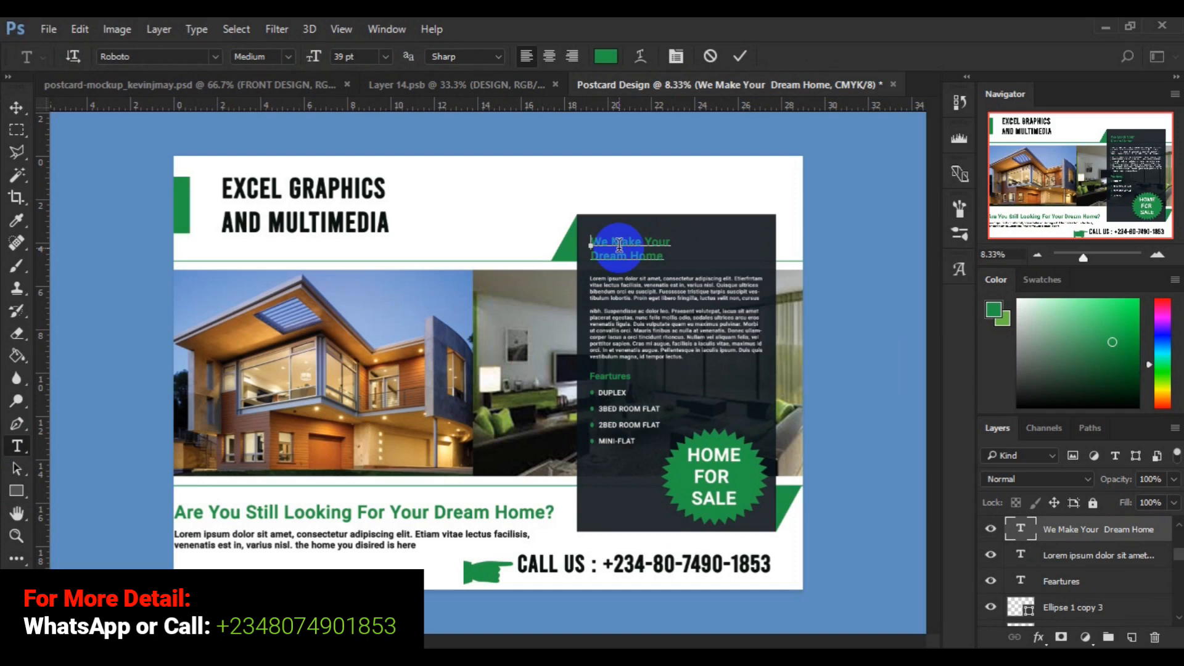
{"action": "key", "text": "ctrl+a"}
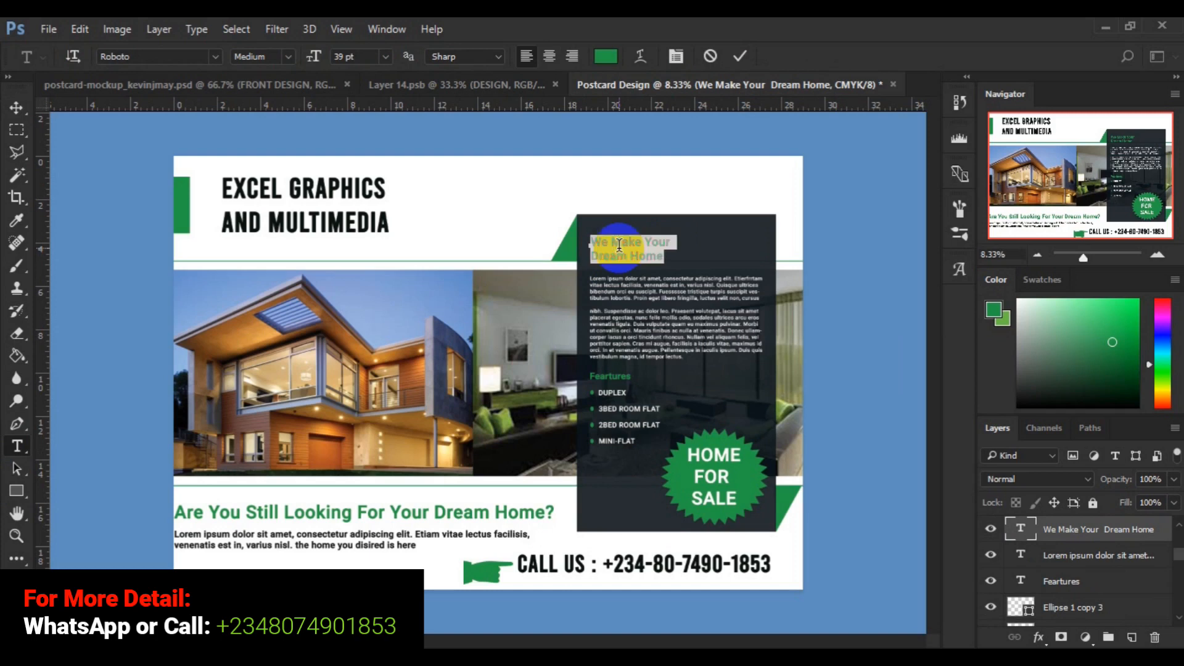
{"action": "left_click", "coordinate": [216, 60]}
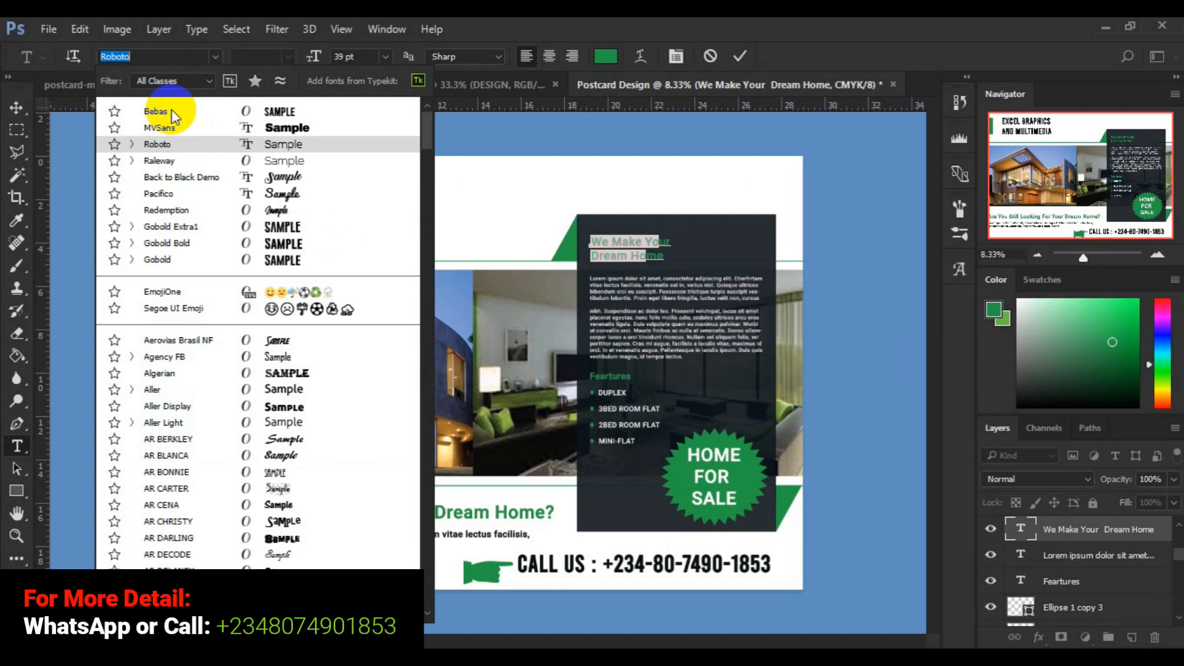
{"action": "left_click", "coordinate": [171, 111]}
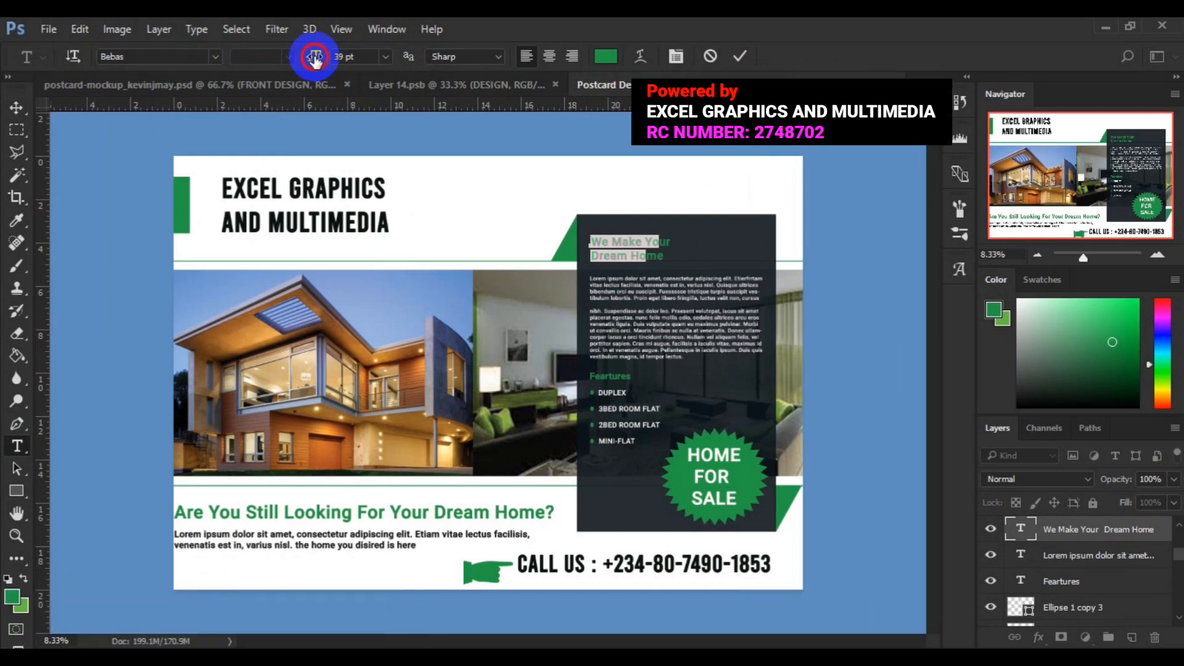
{"action": "left_click_drag", "start_coordinate": [315, 59], "coordinate": [328, 59]}
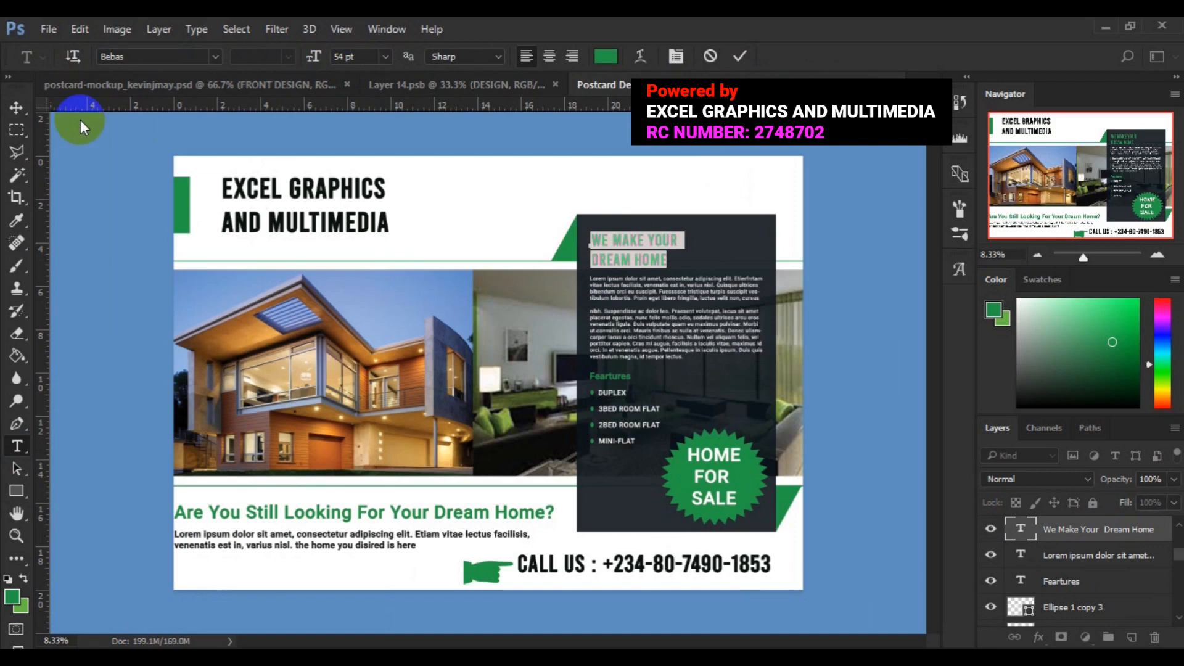
{"action": "left_click", "coordinate": [18, 108]}
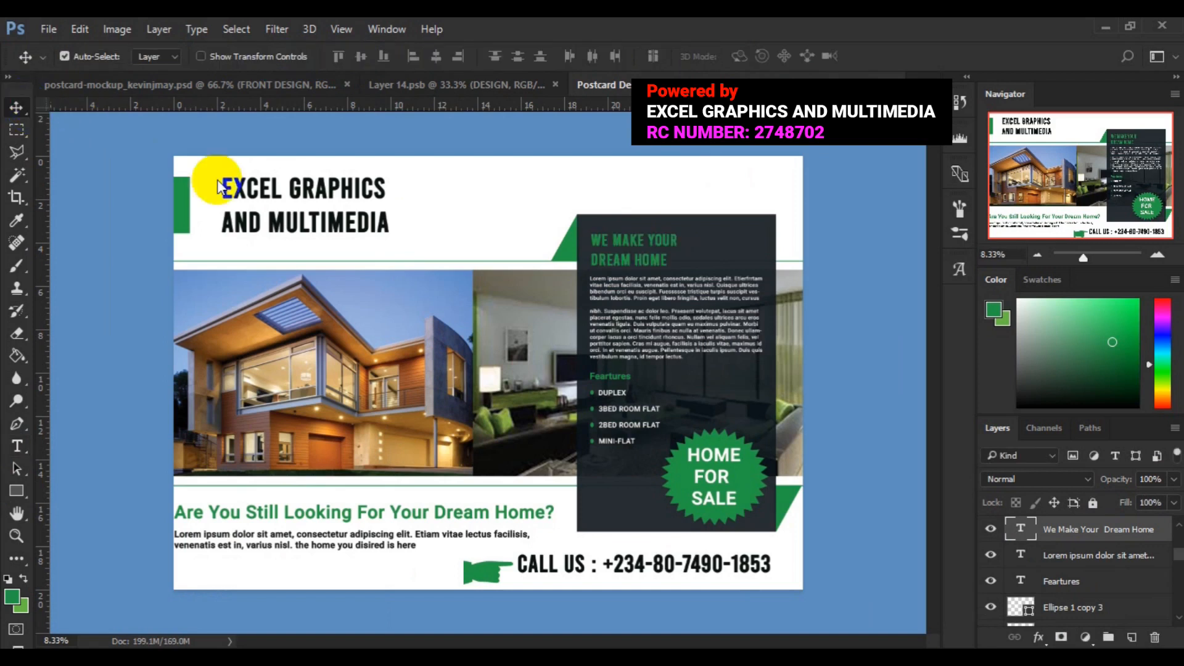
{"action": "left_click", "coordinate": [623, 198]}
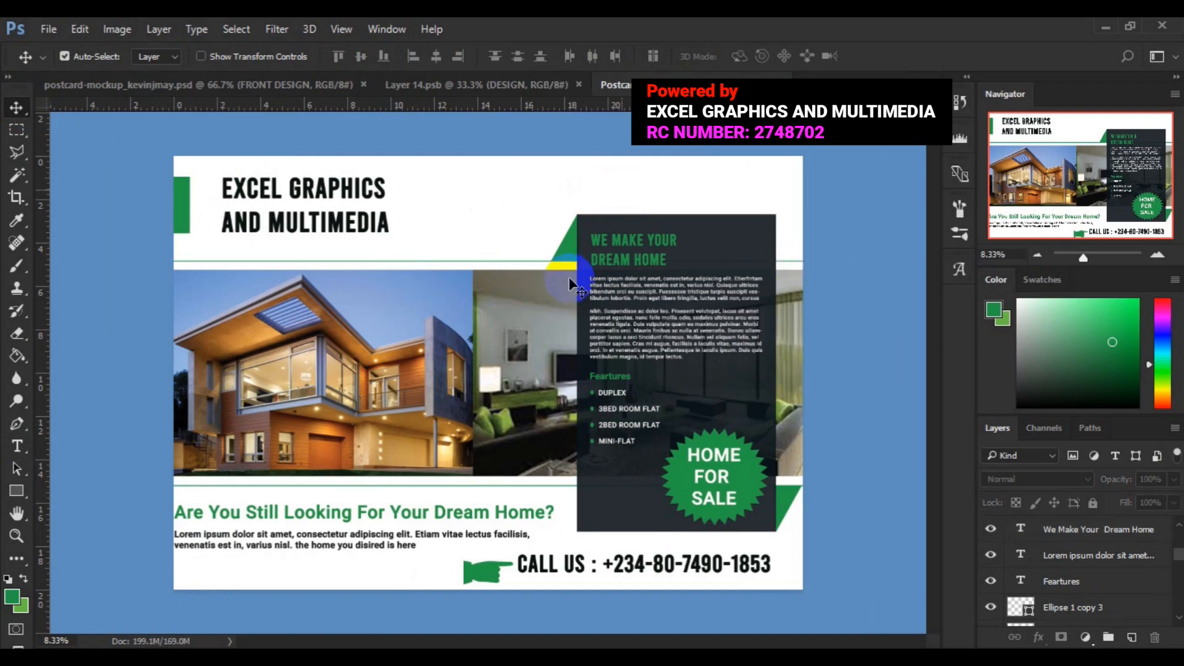
{"action": "left_click", "coordinate": [17, 447]}
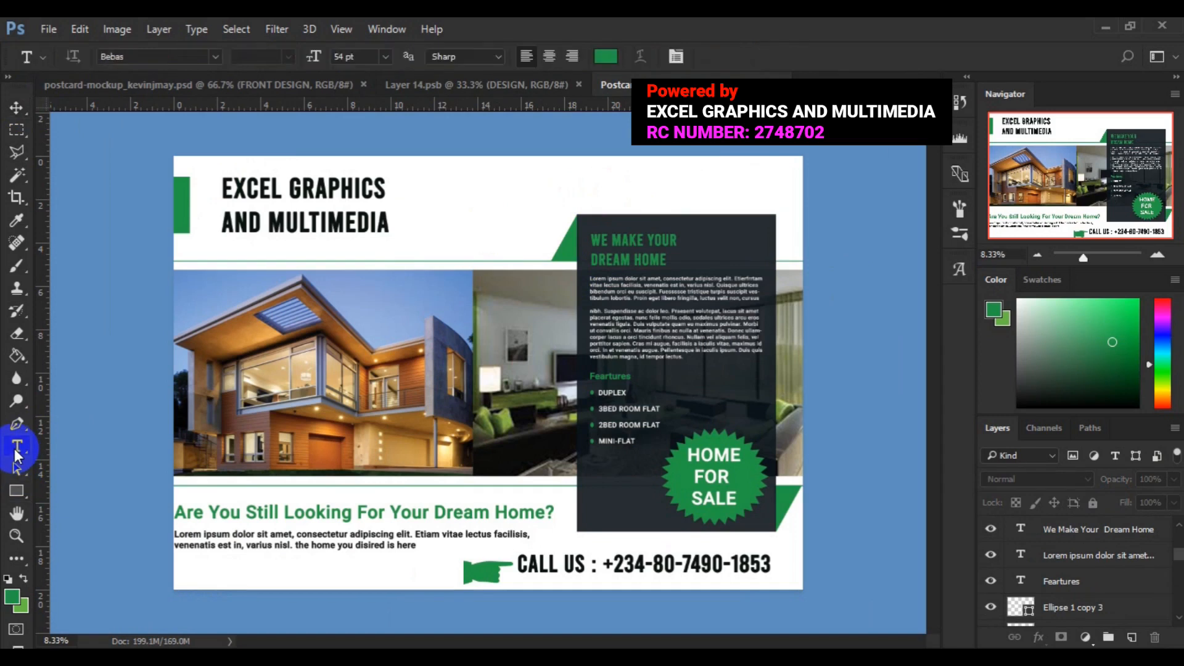
{"action": "left_click", "coordinate": [558, 177]}
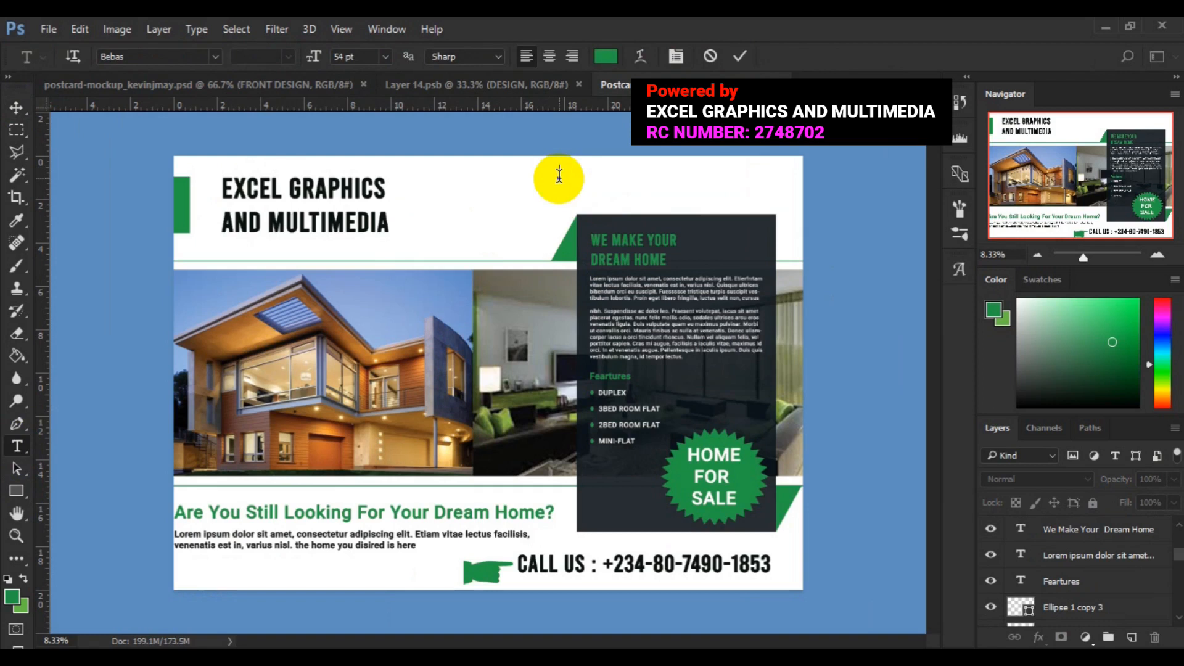
{"action": "left_click", "coordinate": [216, 57]}
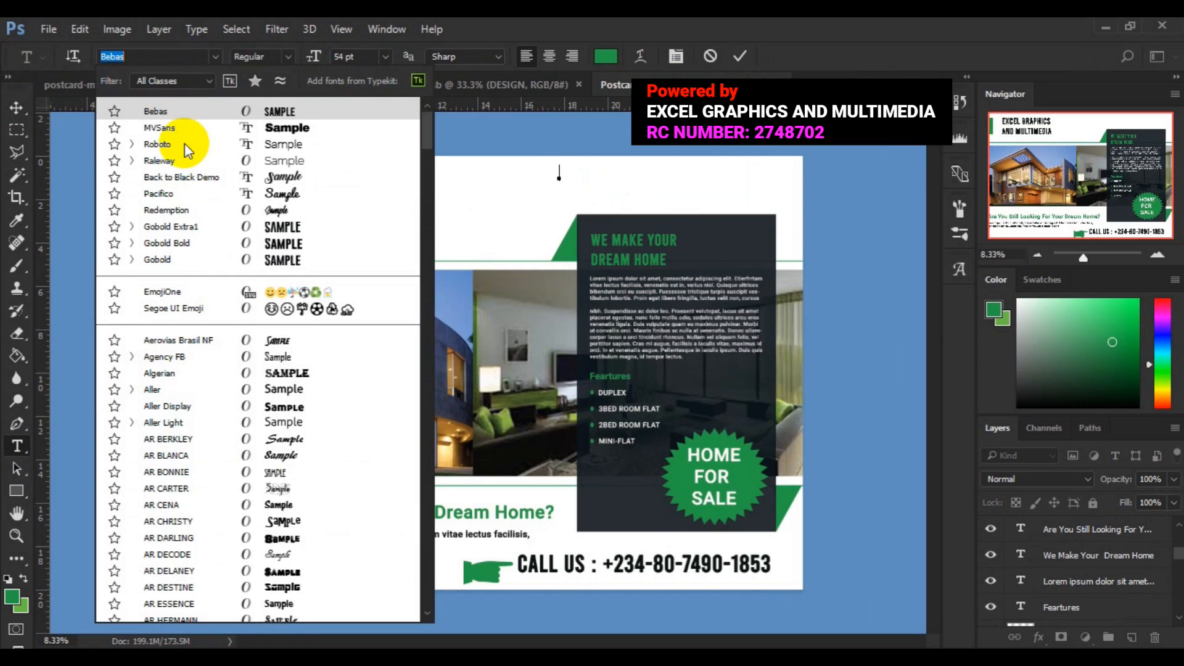
{"action": "left_click", "coordinate": [158, 143]}
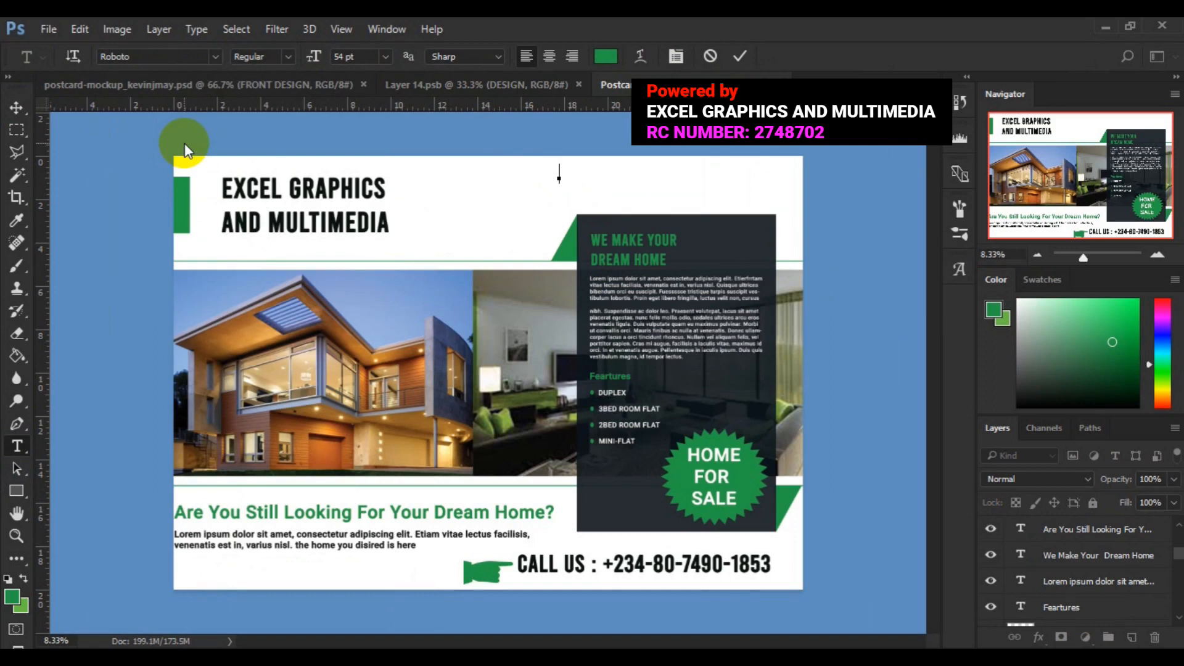
{"action": "type", "text": "www.iww"}
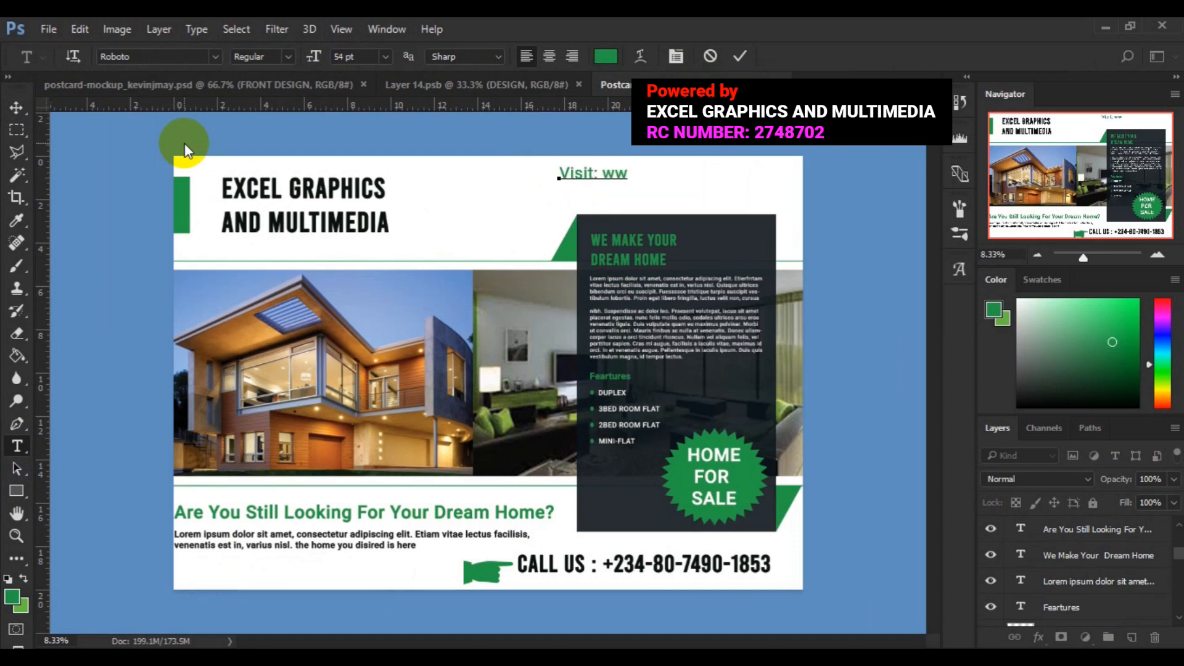
{"action": "type", "text": "w.website.com"}
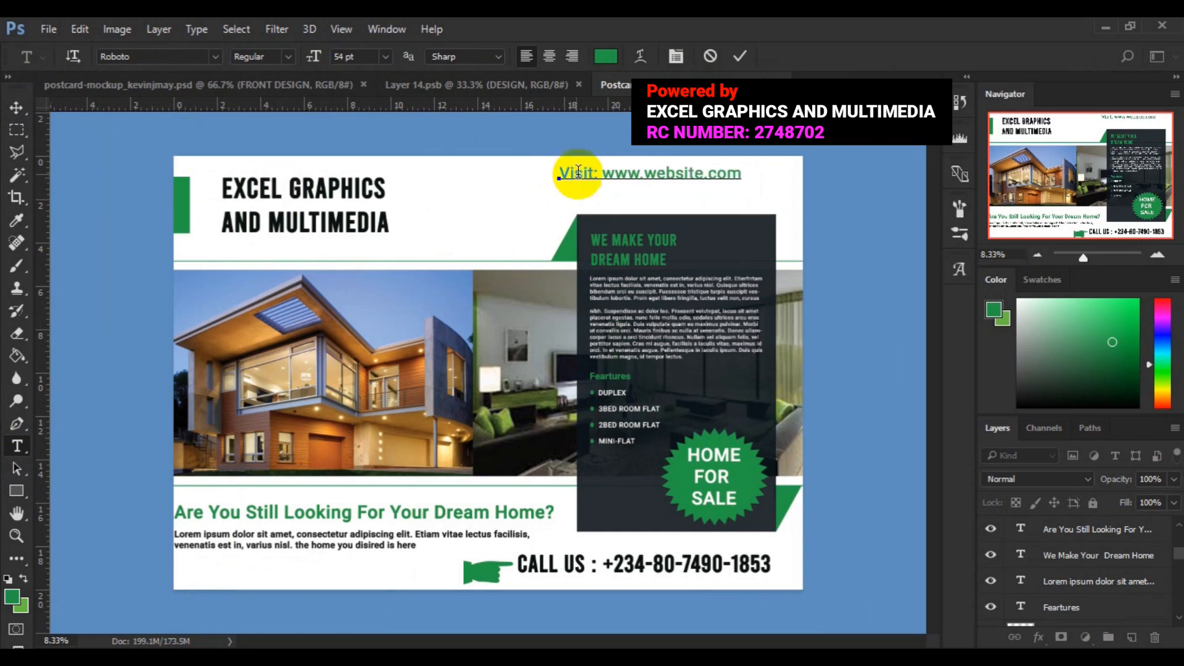
{"action": "left_click", "coordinate": [605, 174]}
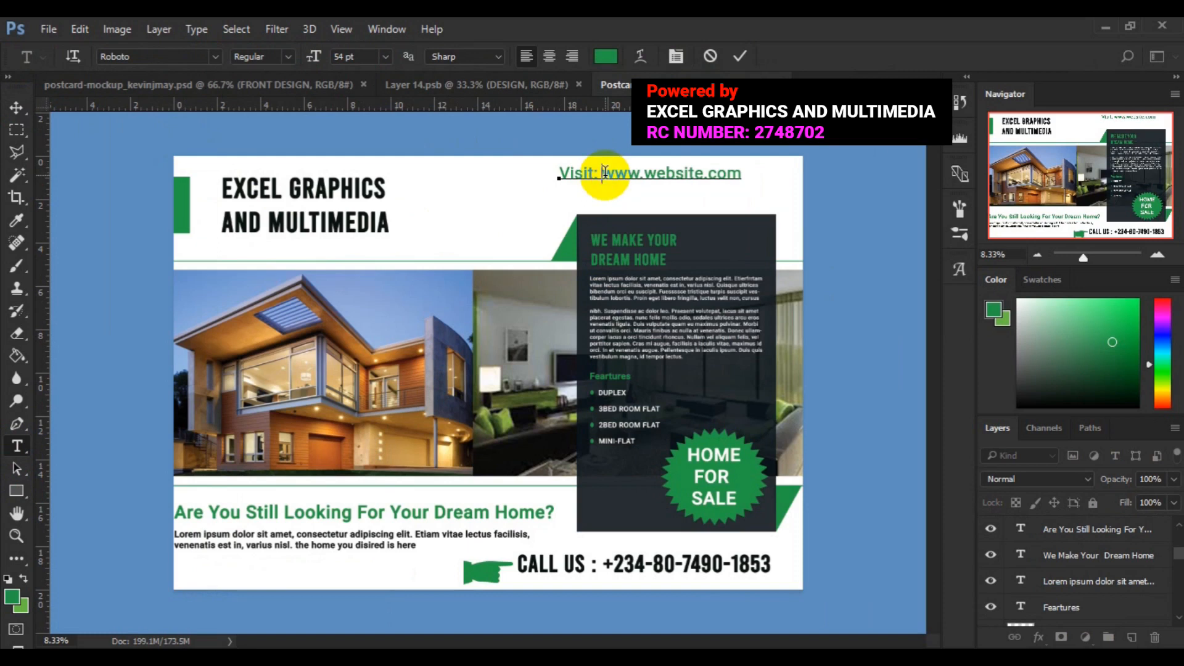
{"action": "double_click", "coordinate": [604, 174]}
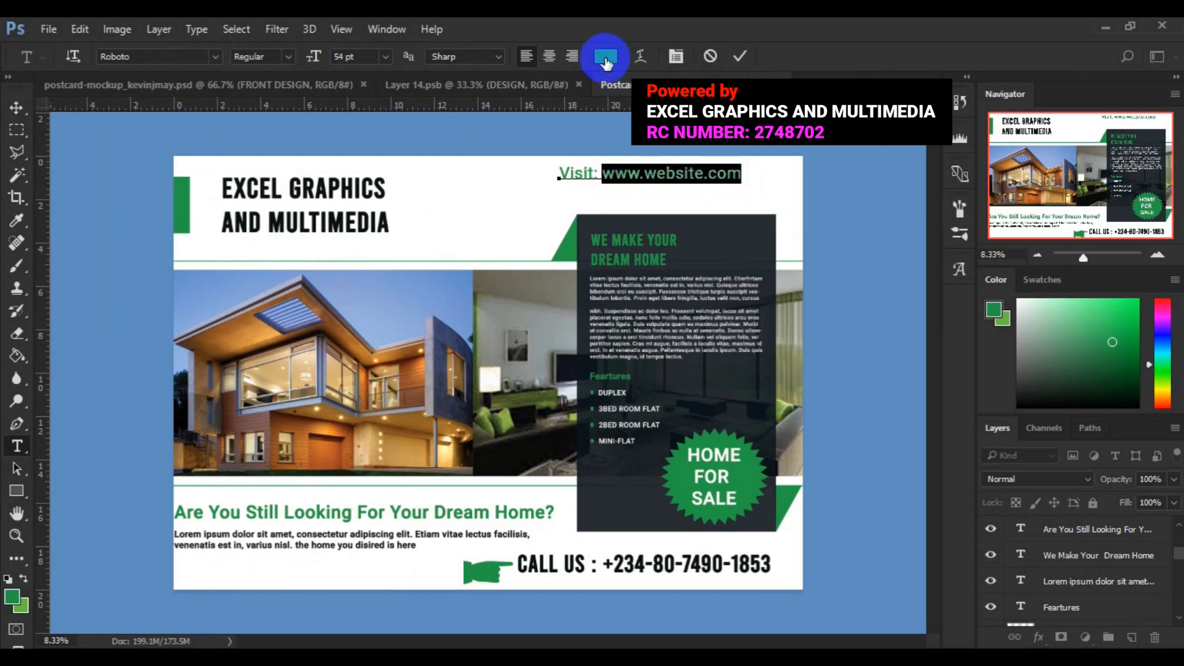
{"action": "left_click", "coordinate": [606, 57]}
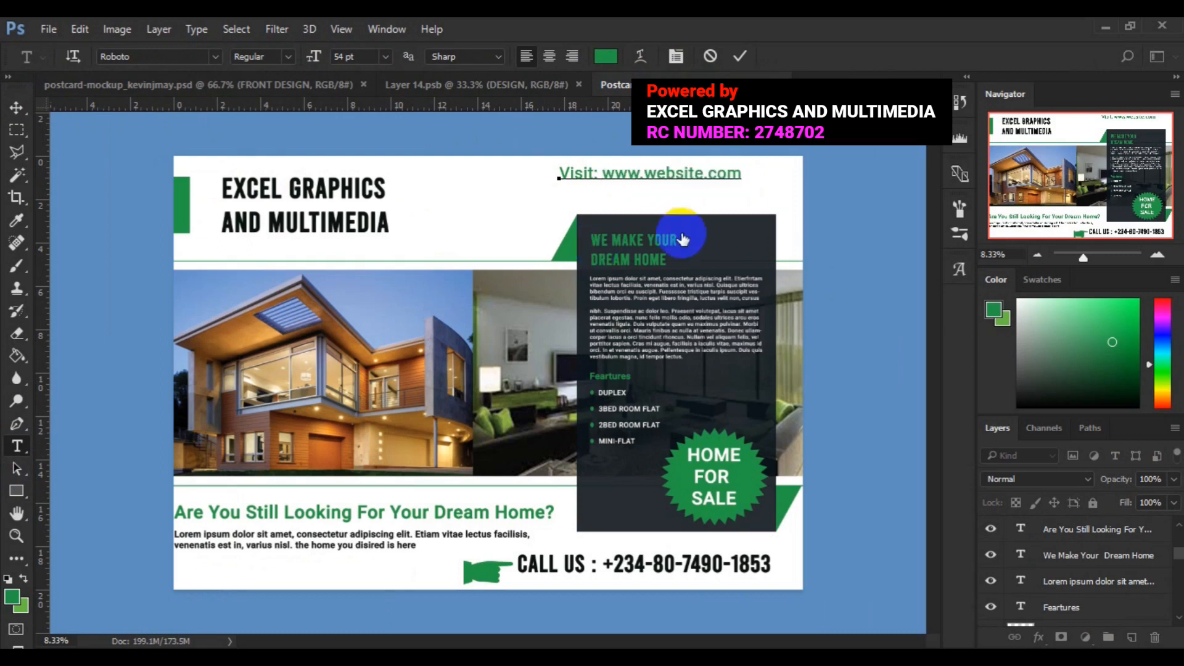
{"action": "left_click", "coordinate": [725, 246]}
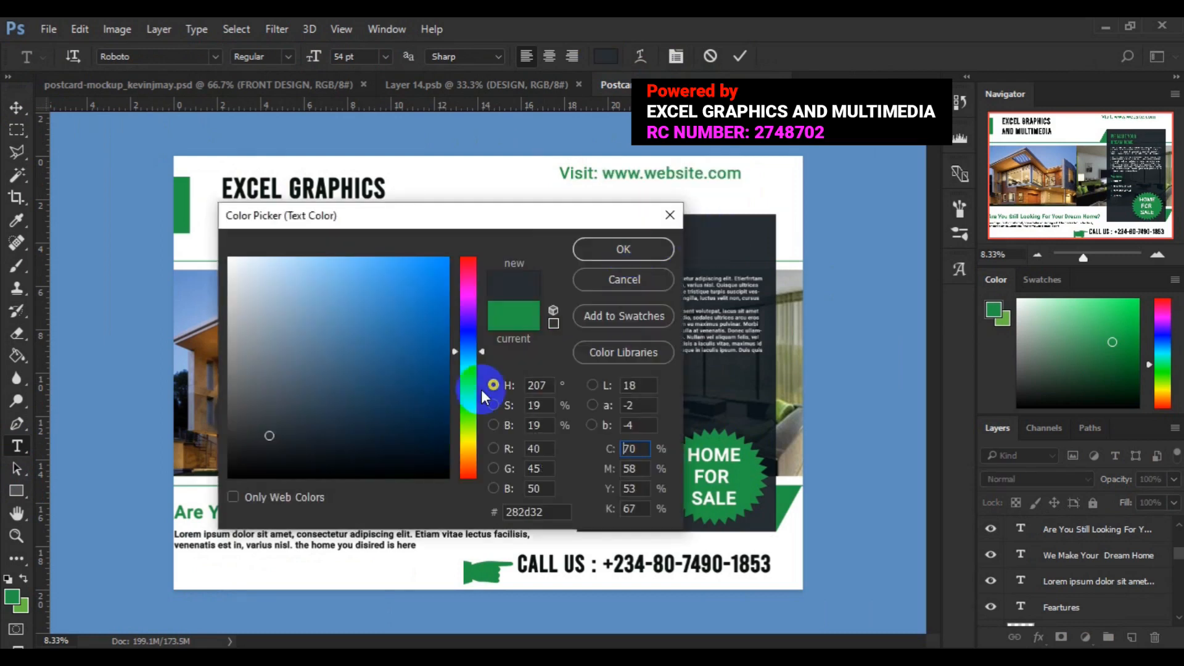
{"action": "left_click", "coordinate": [411, 461]}
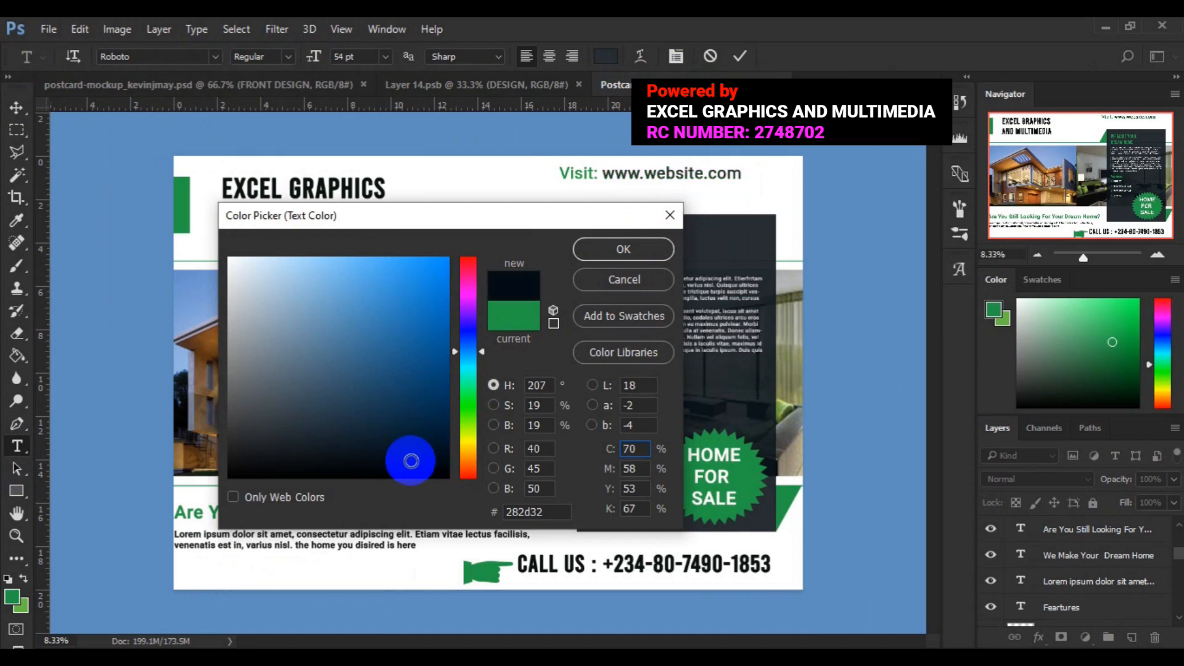
{"action": "left_click", "coordinate": [620, 250]}
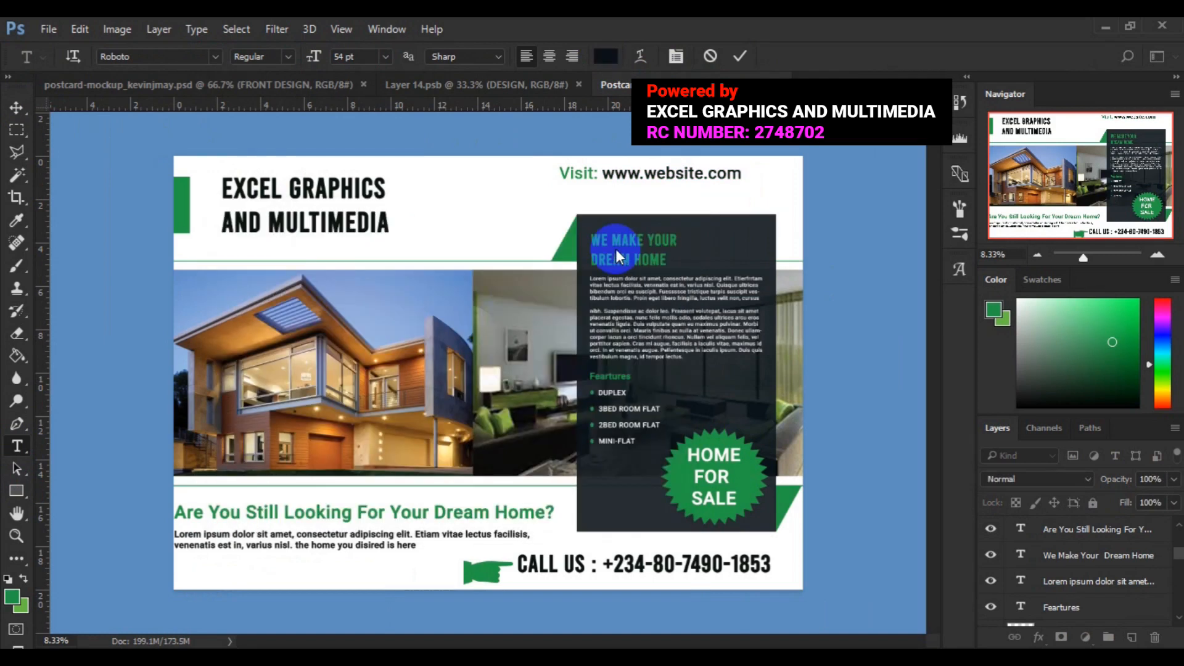
{"action": "left_click", "coordinate": [16, 108]}
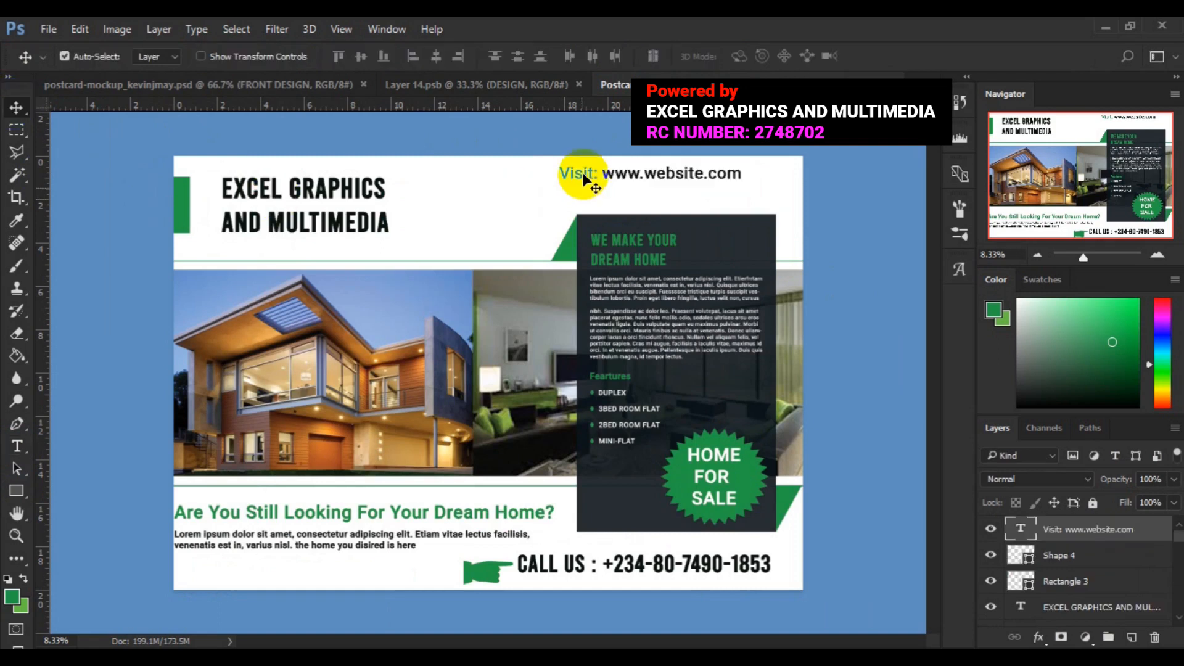
Move the website line about 1.66 in right and 0.79 in down, aligning its right end with the dark panel's right edge
{"action": "left_click", "coordinate": [592, 188]}
{"action": "left_click_drag", "start_coordinate": [592, 186], "coordinate": [620, 195]}
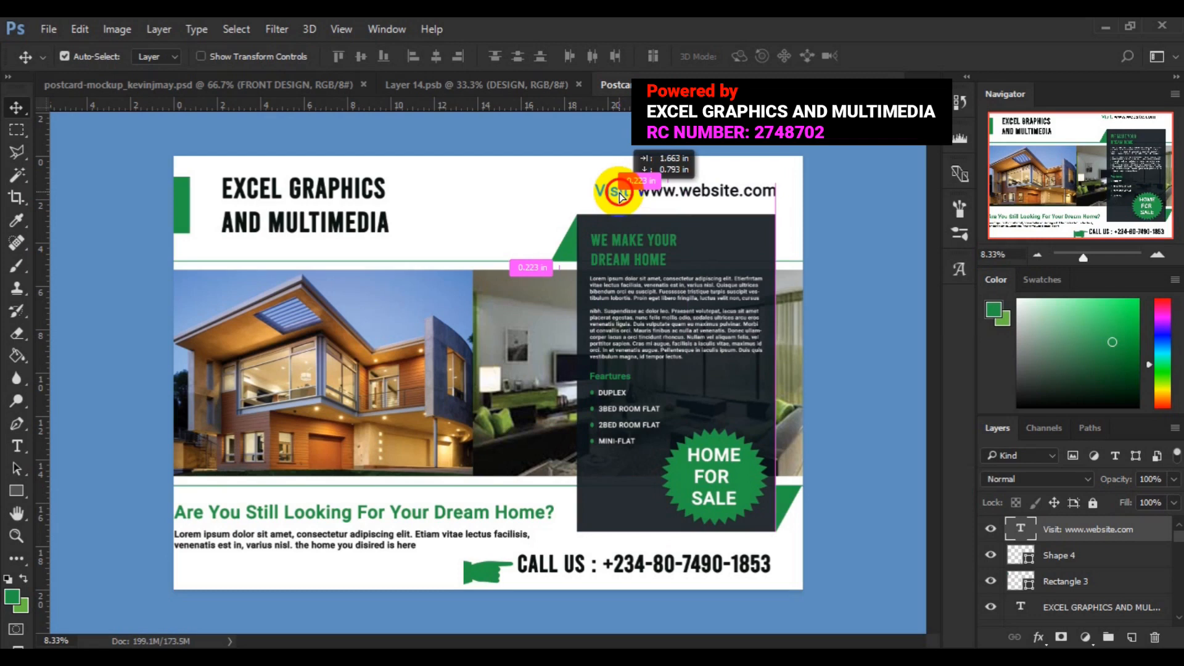
{"action": "left_click_drag", "start_coordinate": [620, 197], "coordinate": [621, 197]}
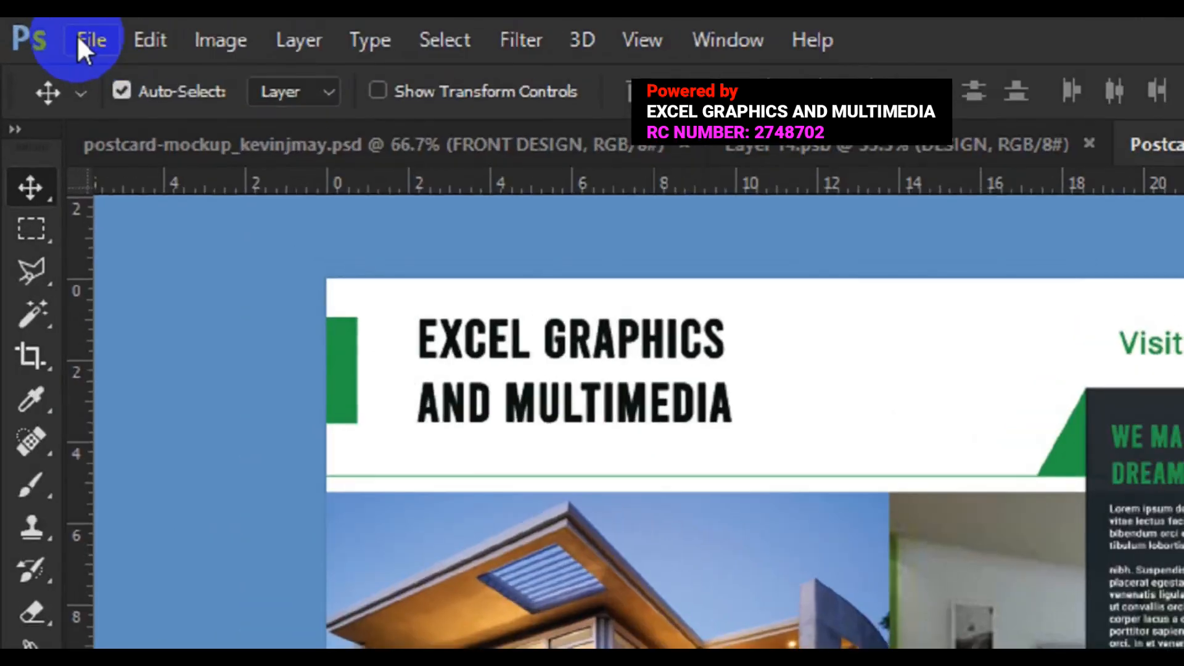
Save the postcard as the Photoshop file "Postcard Design" in the Desktop folder "Photoshop project files", with Maximize Compatibility on
{"action": "left_click", "coordinate": [47, 28]}
{"action": "left_click", "coordinate": [191, 423]}
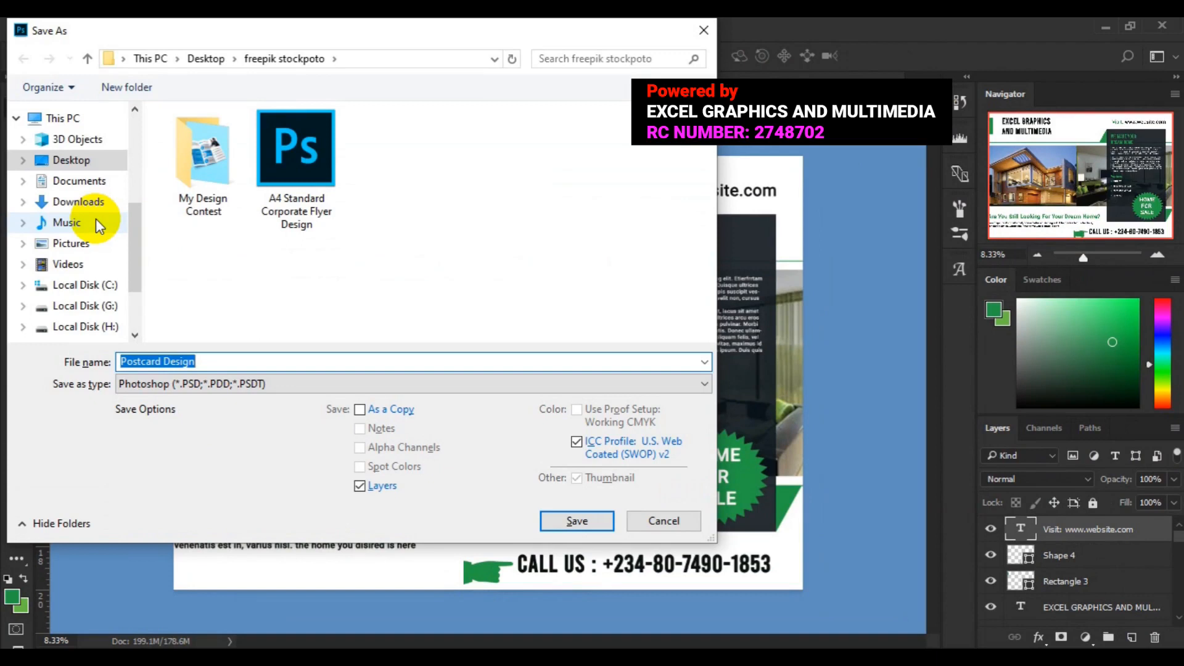
{"action": "left_click", "coordinate": [91, 165]}
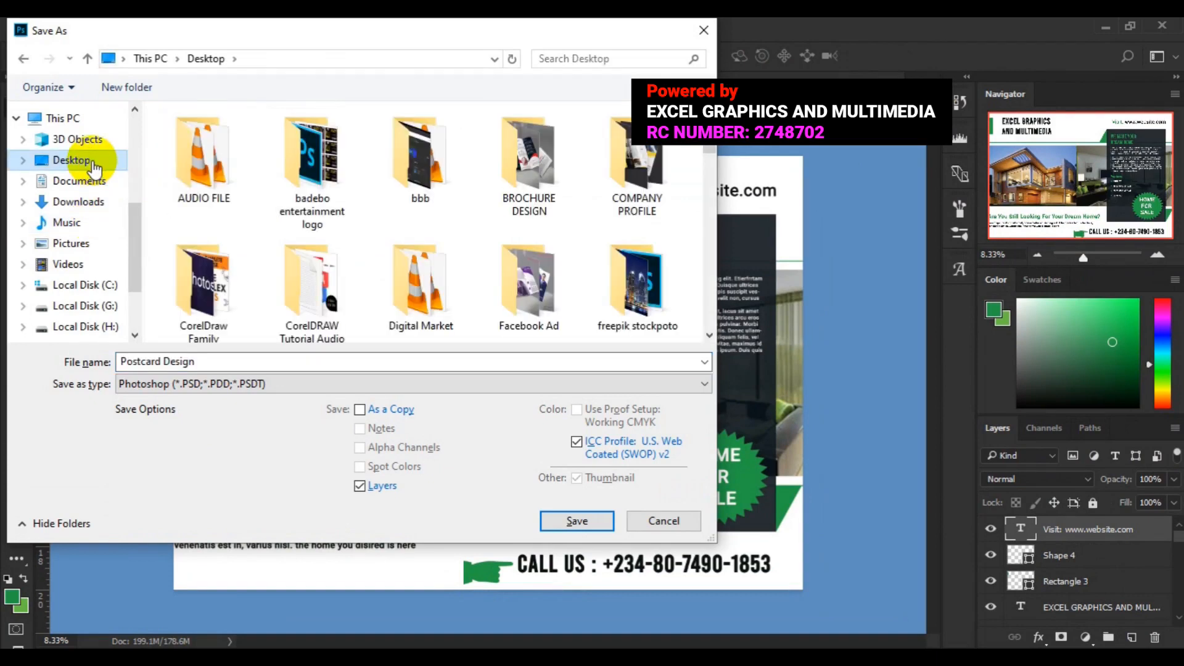
{"action": "left_click_drag", "start_coordinate": [712, 146], "coordinate": [711, 227]}
{"action": "left_click", "coordinate": [523, 194]}
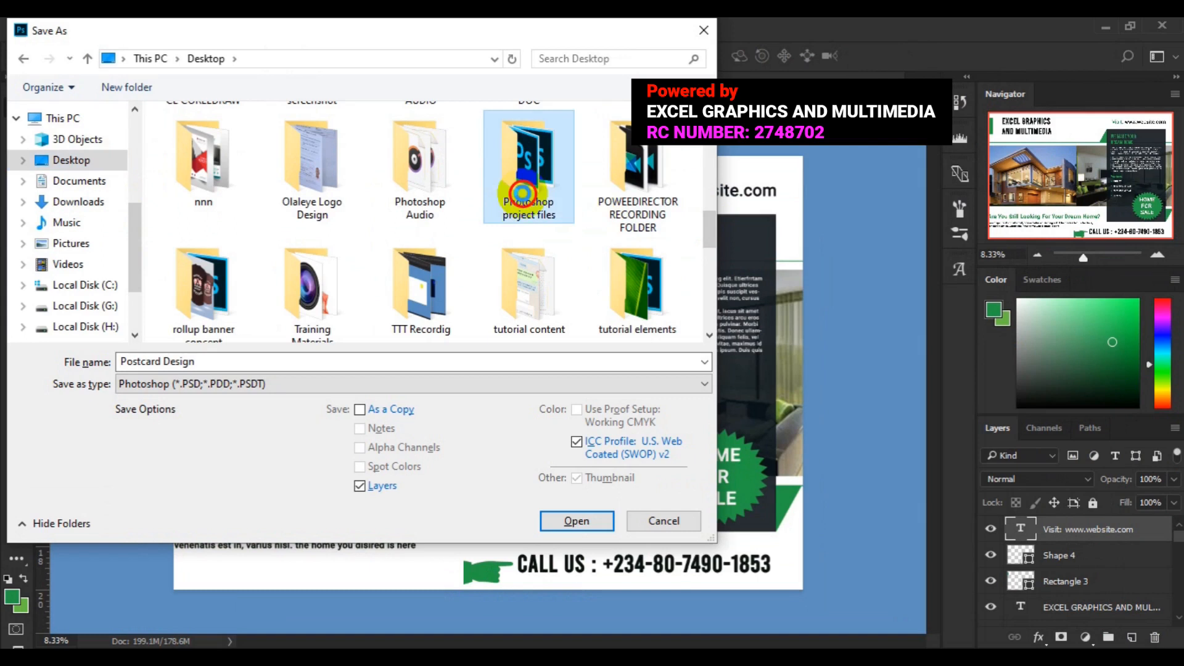
{"action": "double_click", "coordinate": [523, 193]}
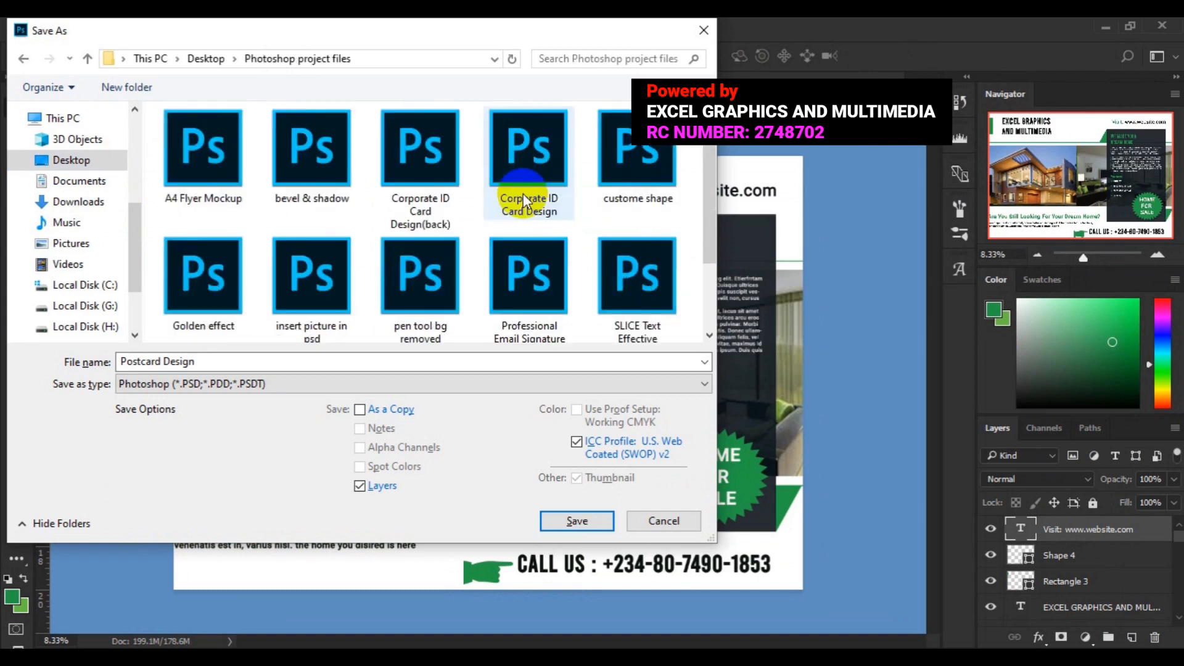
{"action": "left_click", "coordinate": [562, 525]}
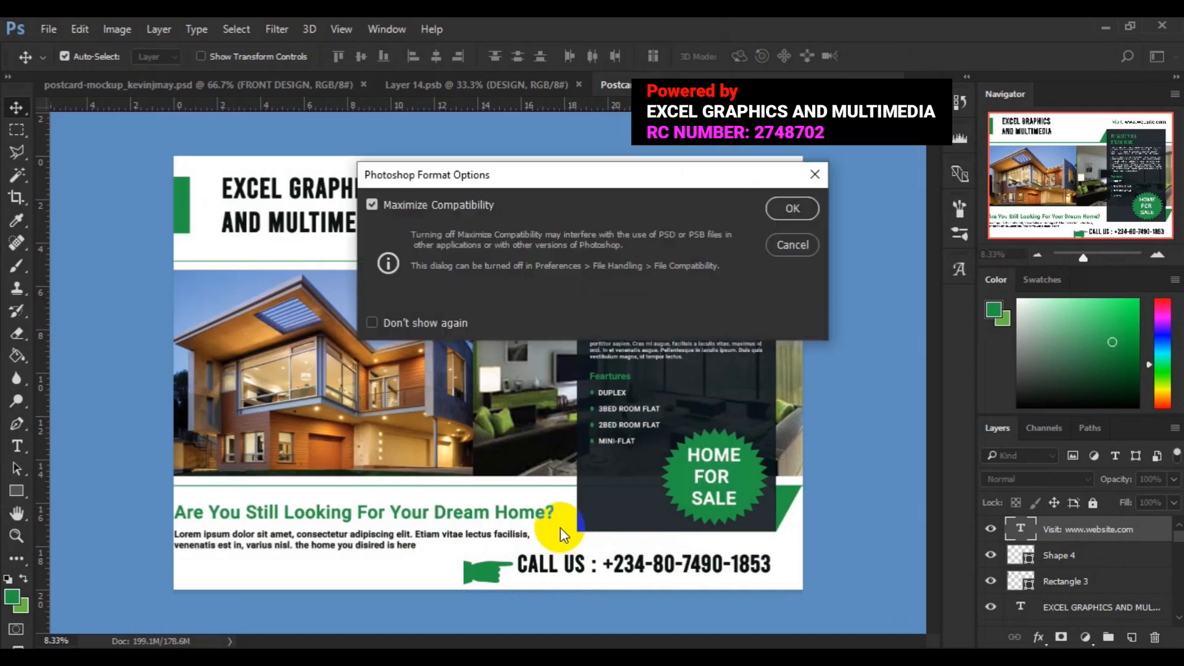
{"action": "left_click", "coordinate": [782, 213]}
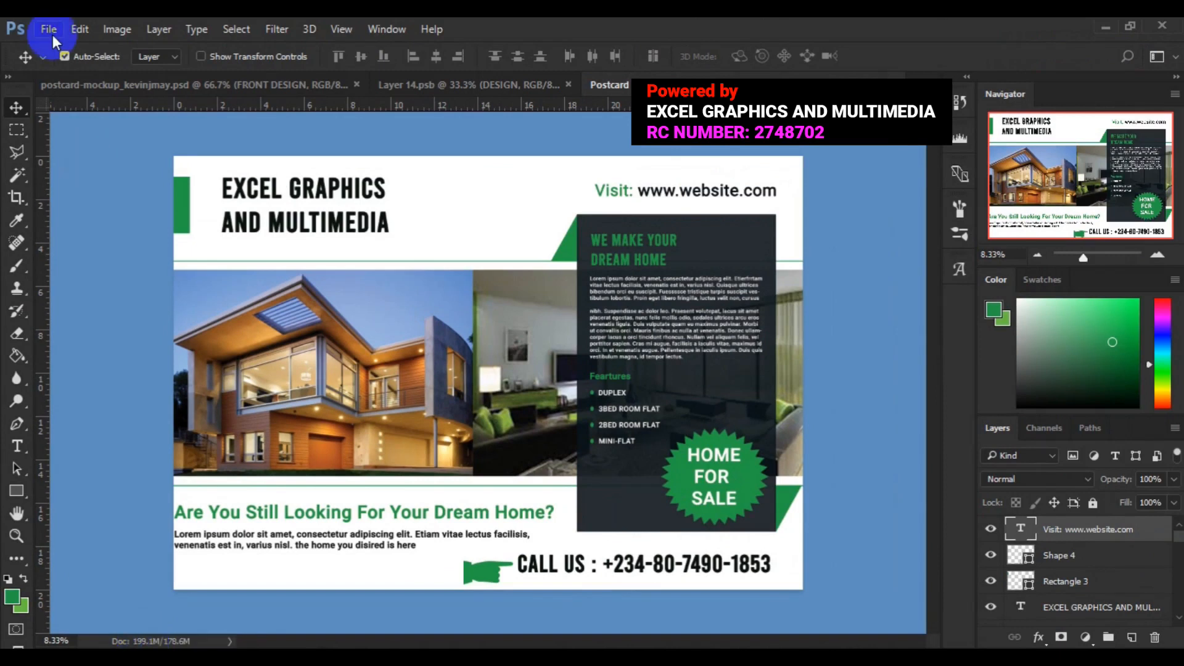
Save the postcard as a Photoshop PDF named "Postcard Design" in the same folder, using the High Quality Print preset with Photoshop editing capabilities preserved
{"action": "left_click", "coordinate": [51, 30]}
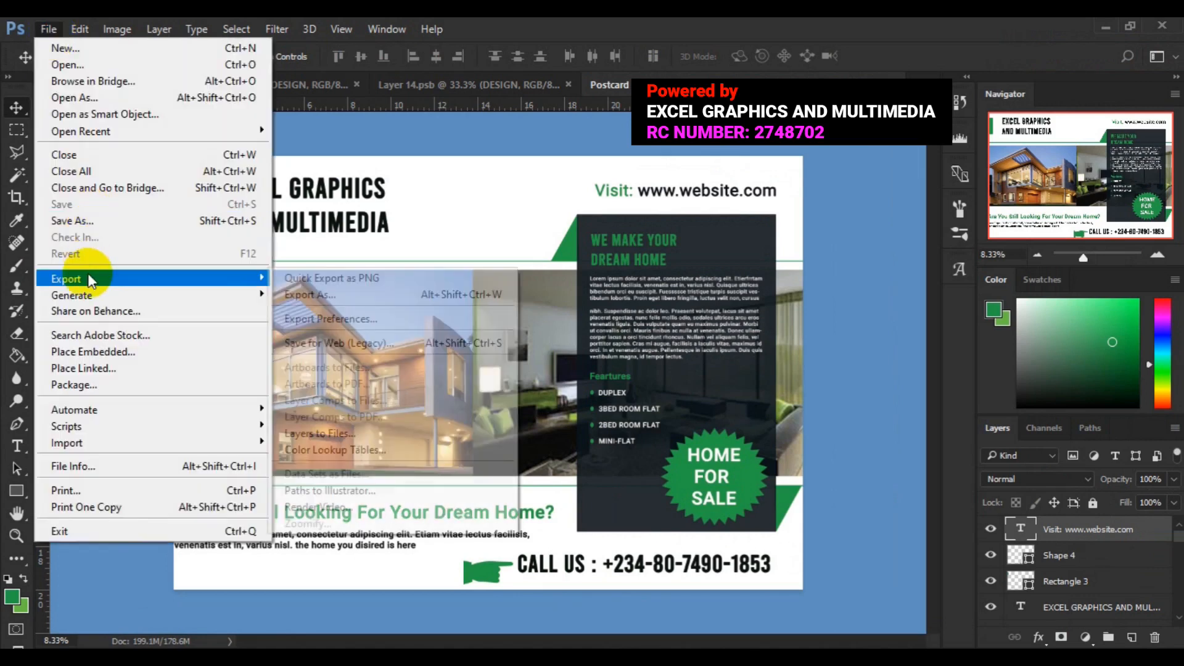
{"action": "left_click", "coordinate": [101, 222]}
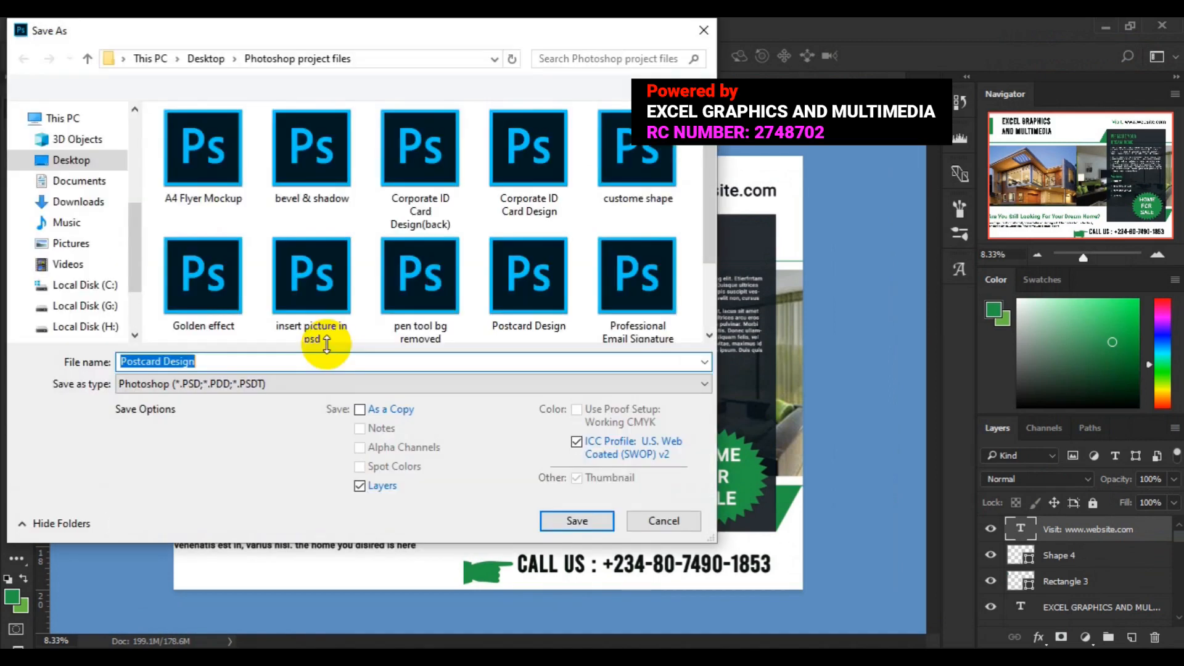
{"action": "left_click", "coordinate": [387, 383]}
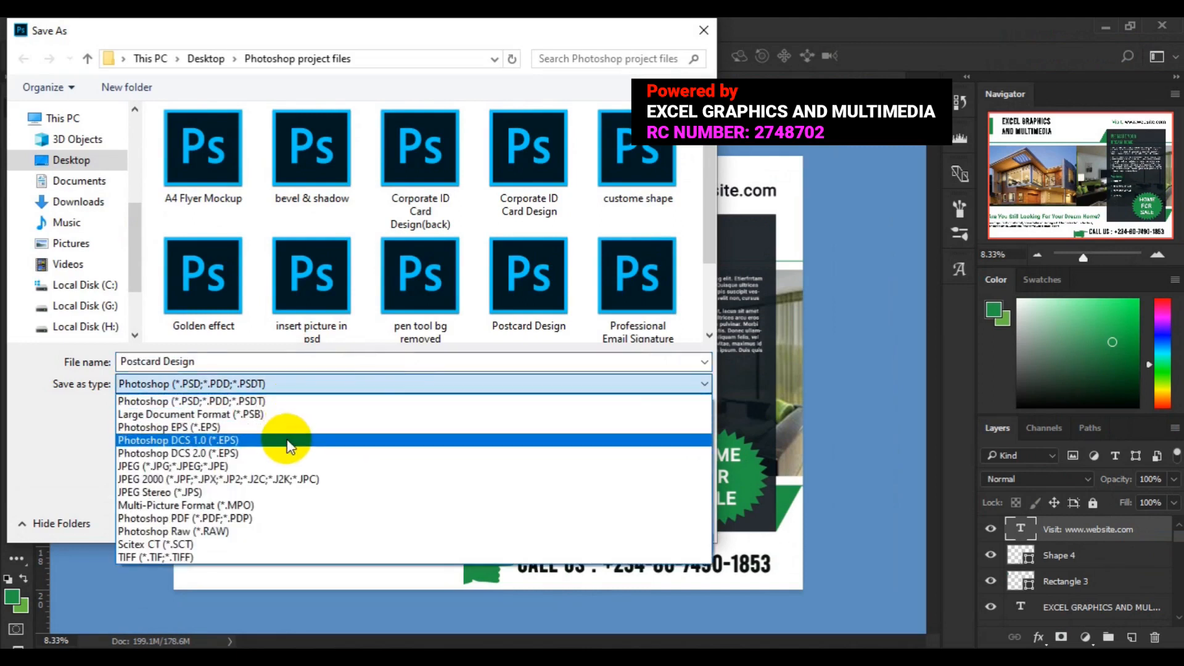
{"action": "left_click", "coordinate": [271, 517]}
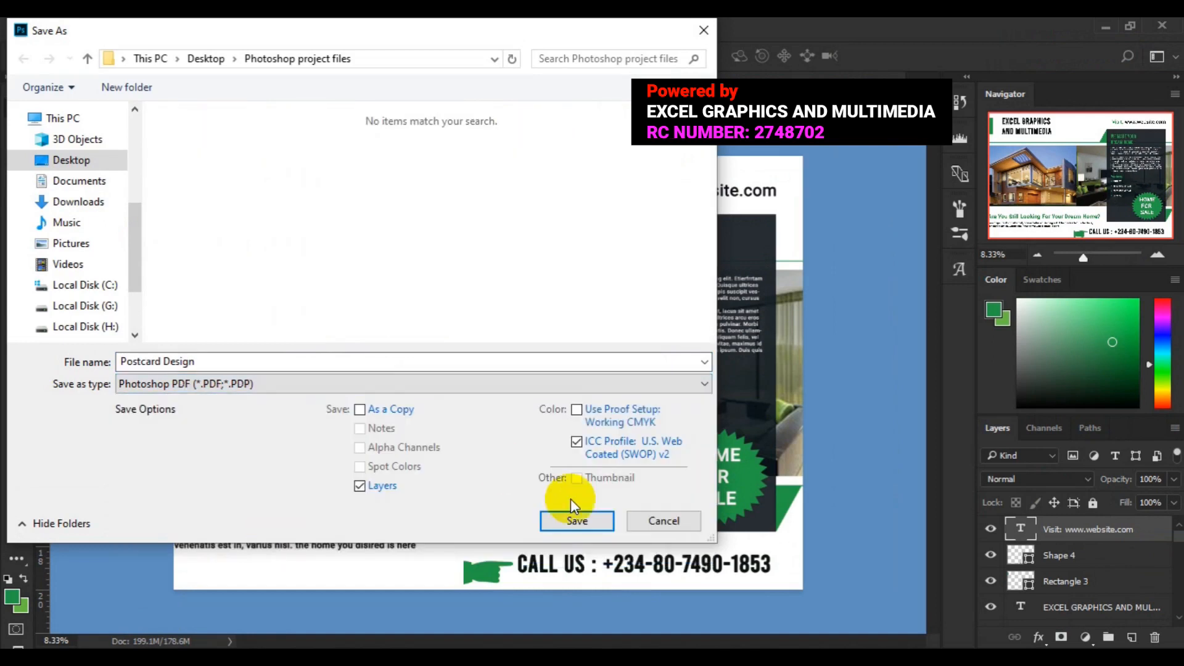
{"action": "left_click", "coordinate": [568, 518]}
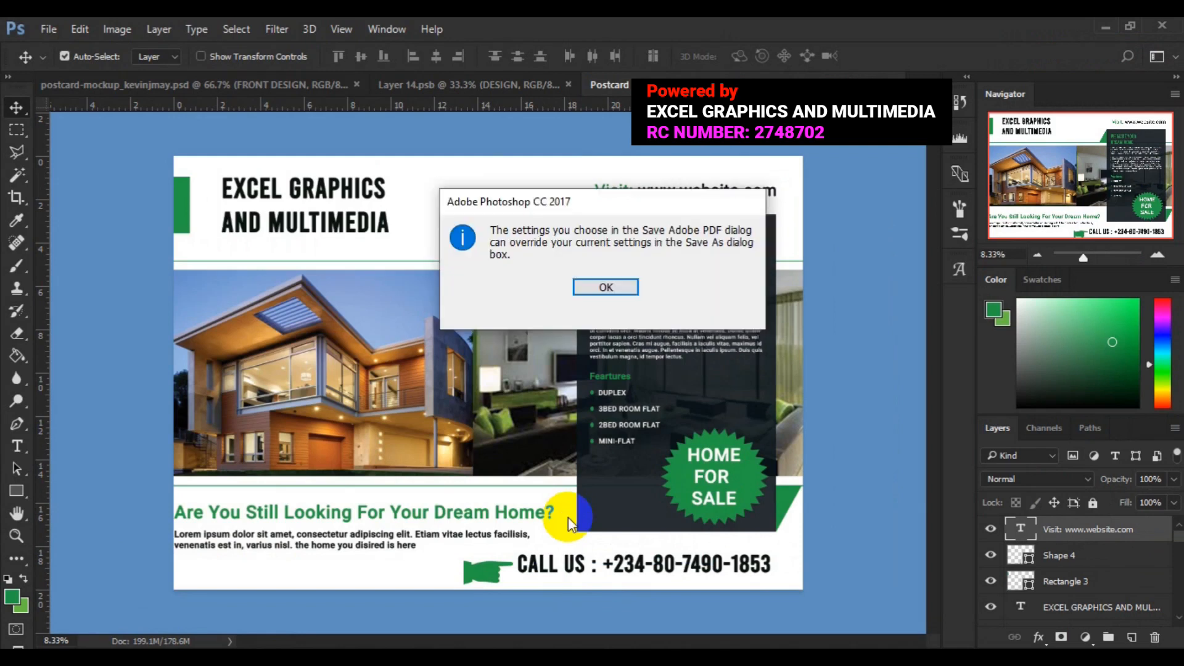
{"action": "left_click", "coordinate": [606, 287]}
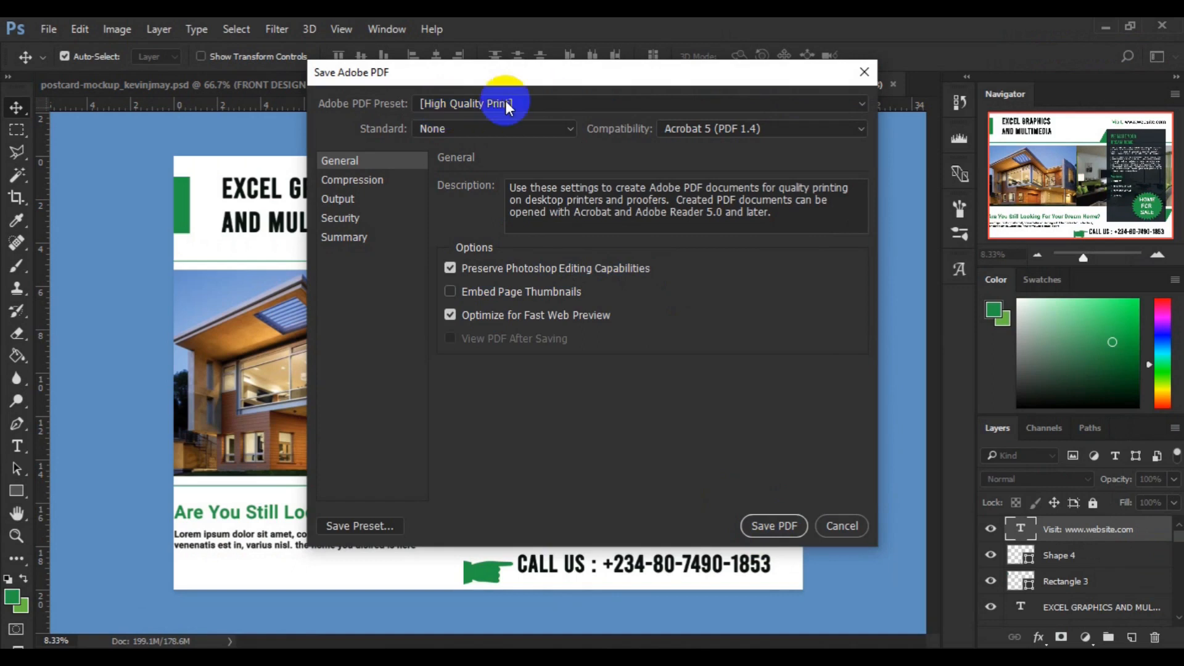
{"action": "left_click", "coordinate": [772, 523]}
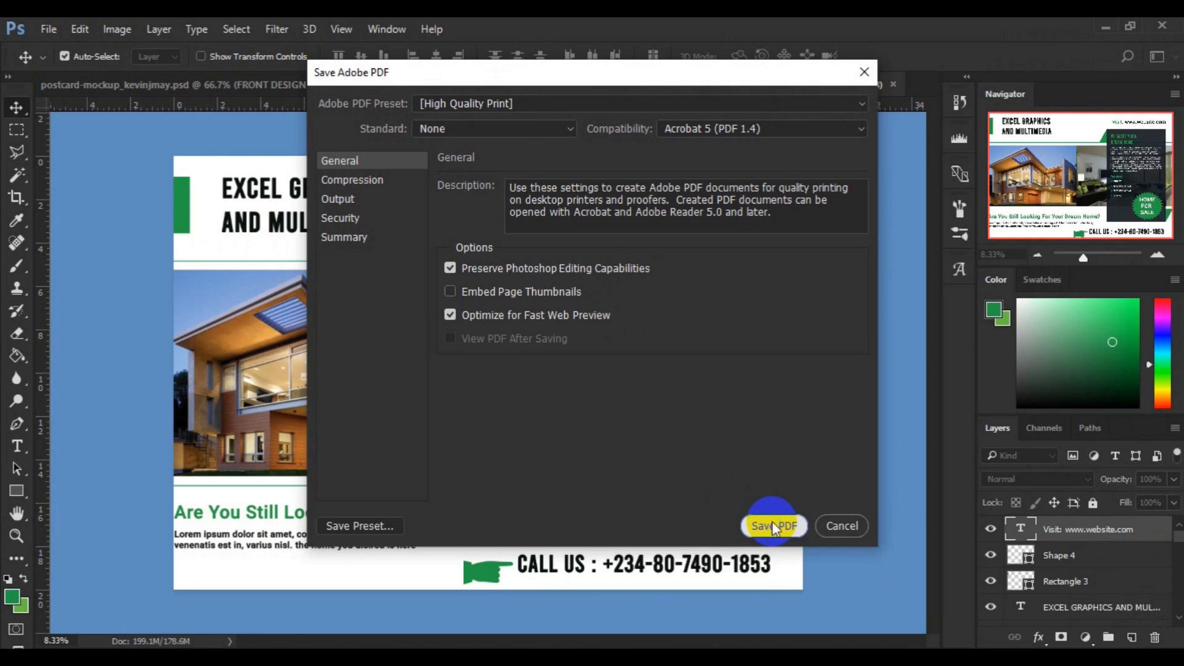
{"action": "left_click", "coordinate": [639, 316]}
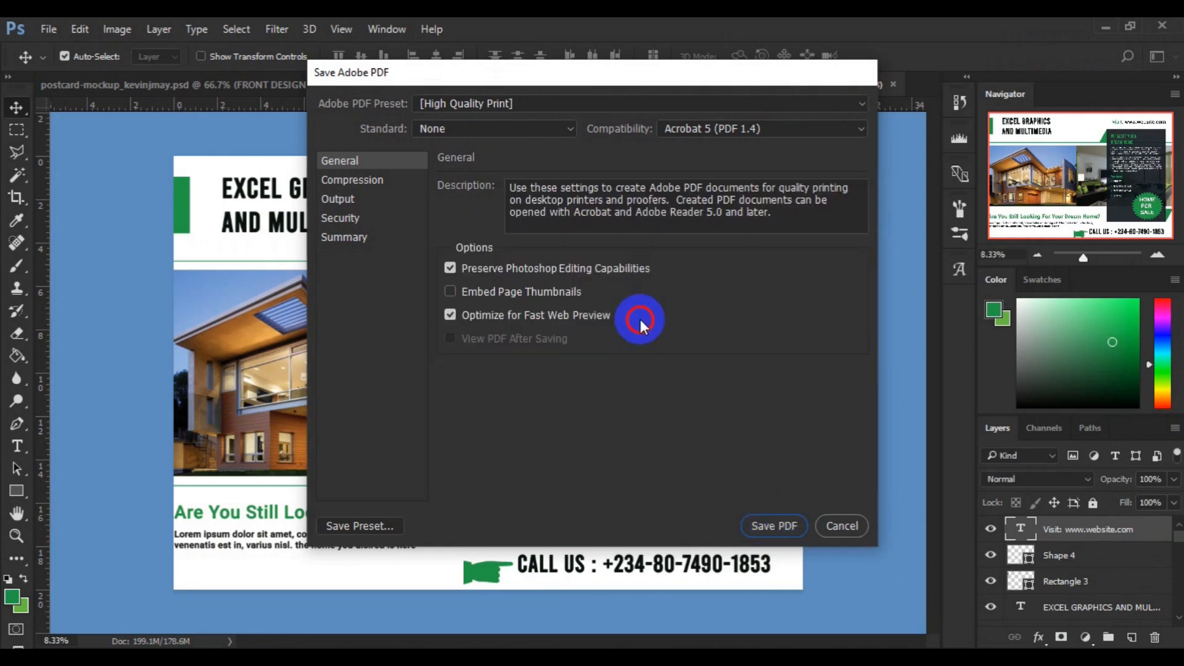